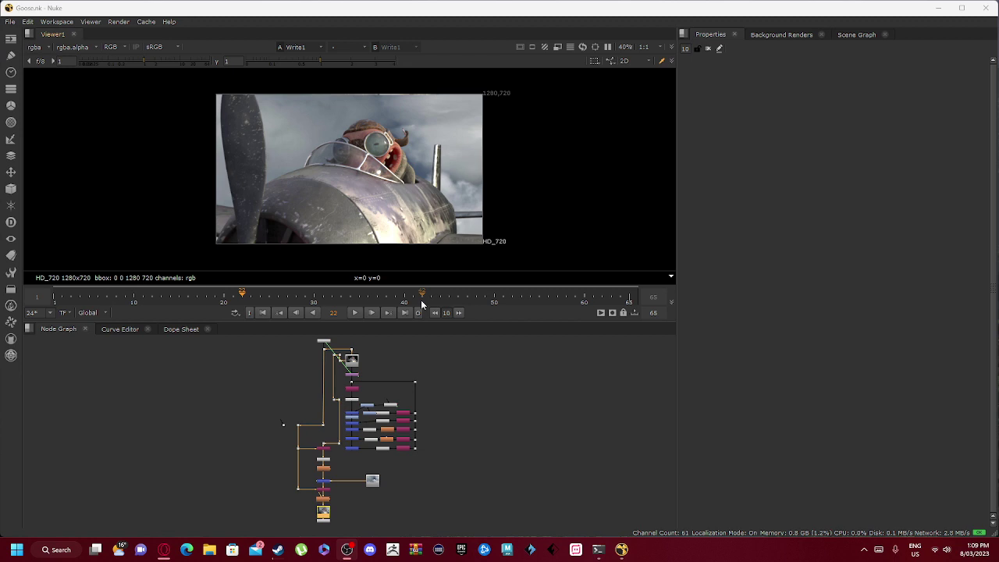
Play the finished goose composite from frame 1 in an enlarged viewer and stop the playback.
left_click_drag(421, 300, 49, 247)
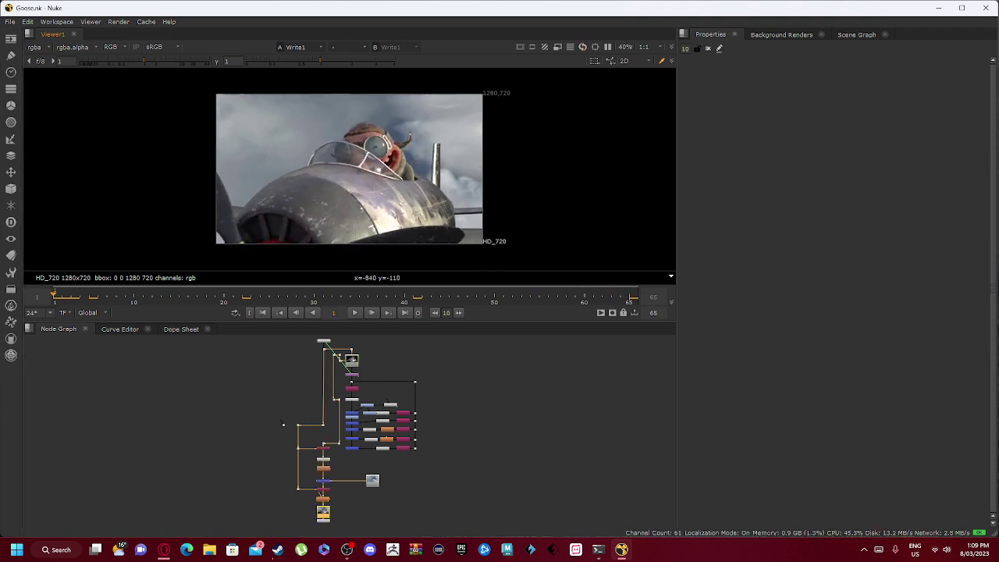
left_click(356, 313)
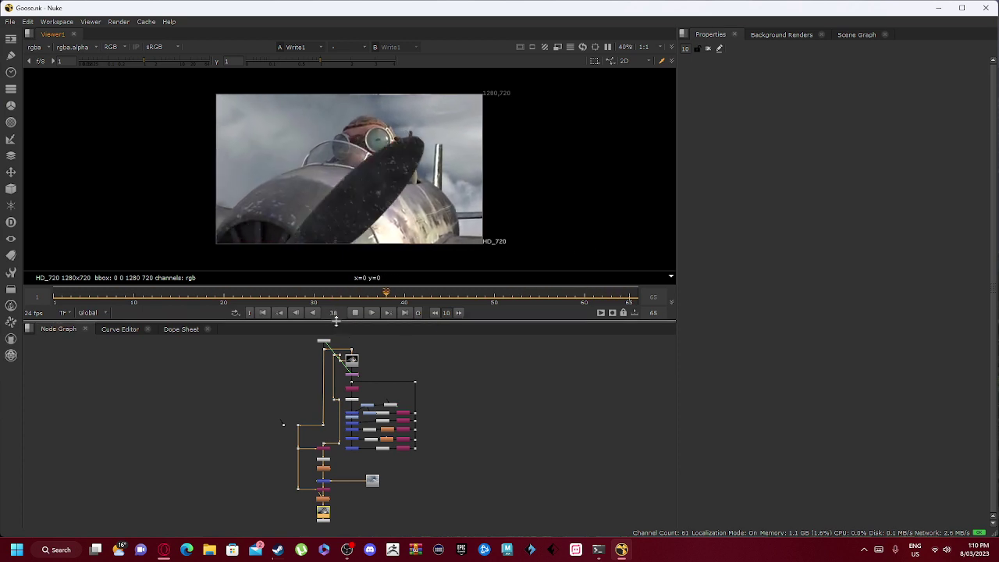
left_click_drag(337, 321, 335, 511)
scroll(357, 319, "up", 3)
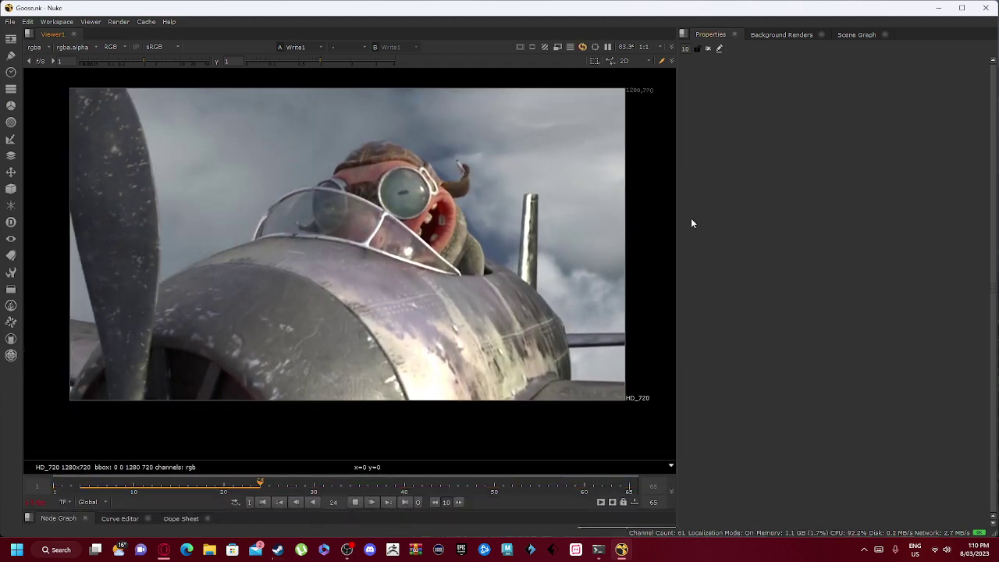
left_click_drag(678, 231, 926, 275)
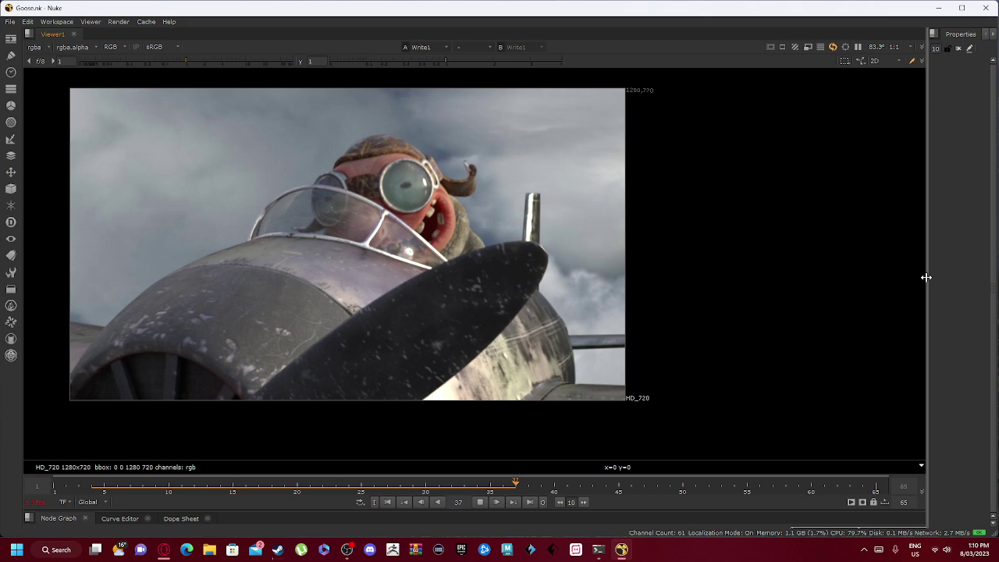
scroll(349, 254, "up", 2)
middle_click_drag(349, 254, 455, 278)
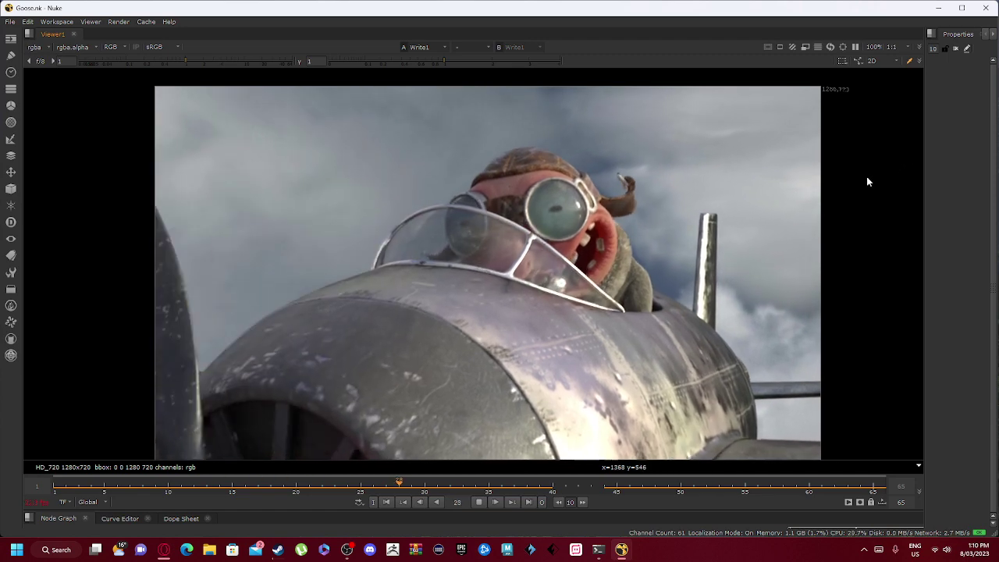
left_click(479, 503)
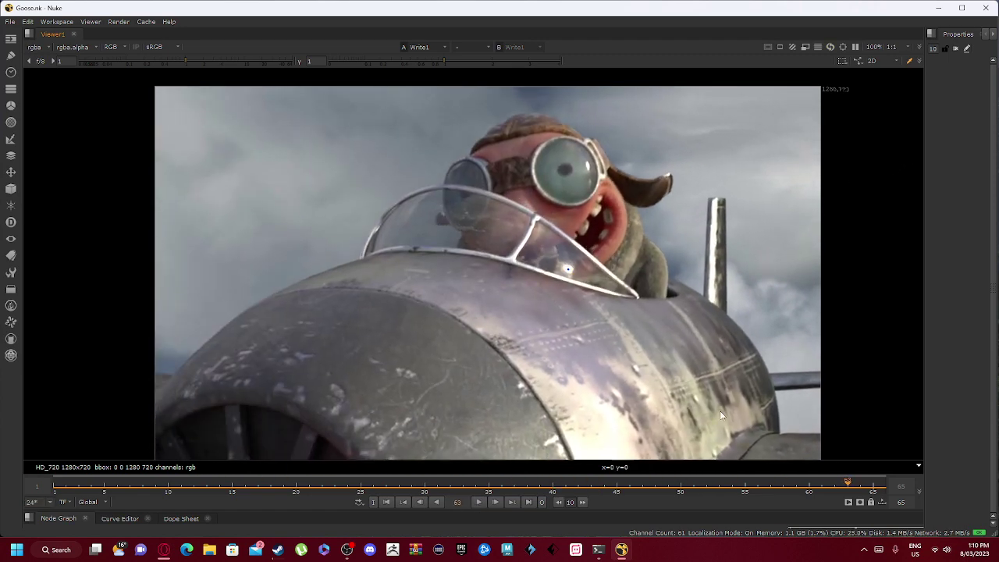
Resize the workspace to share space between the viewer, the Node Graph and a wide Properties area, with the full frame in view.
left_click_drag(924, 277, 504, 277)
scroll(272, 286, "down", 4)
middle_click_drag(361, 282, 242, 250)
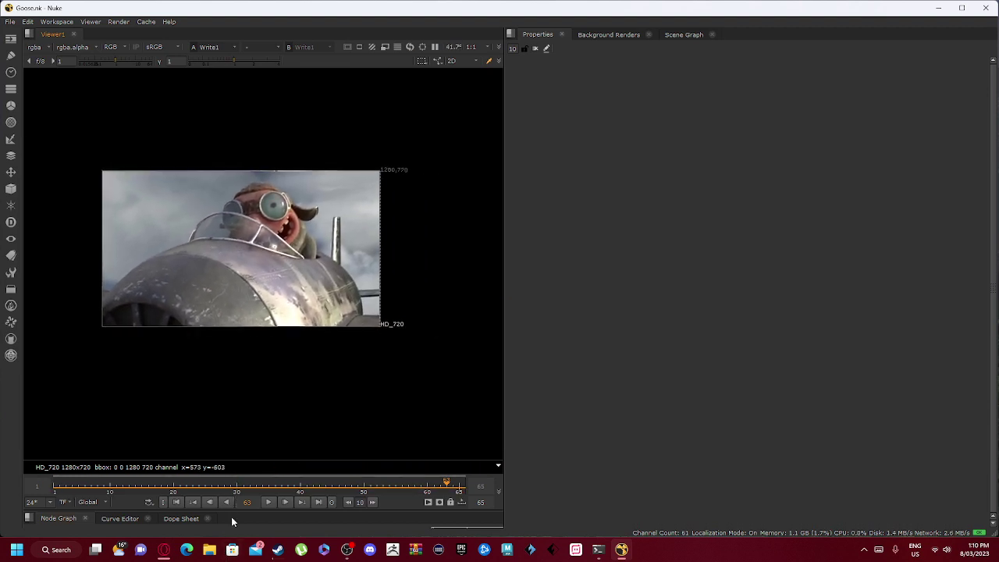
left_click_drag(232, 510, 258, 323)
middle_click_drag(283, 94, 321, 197)
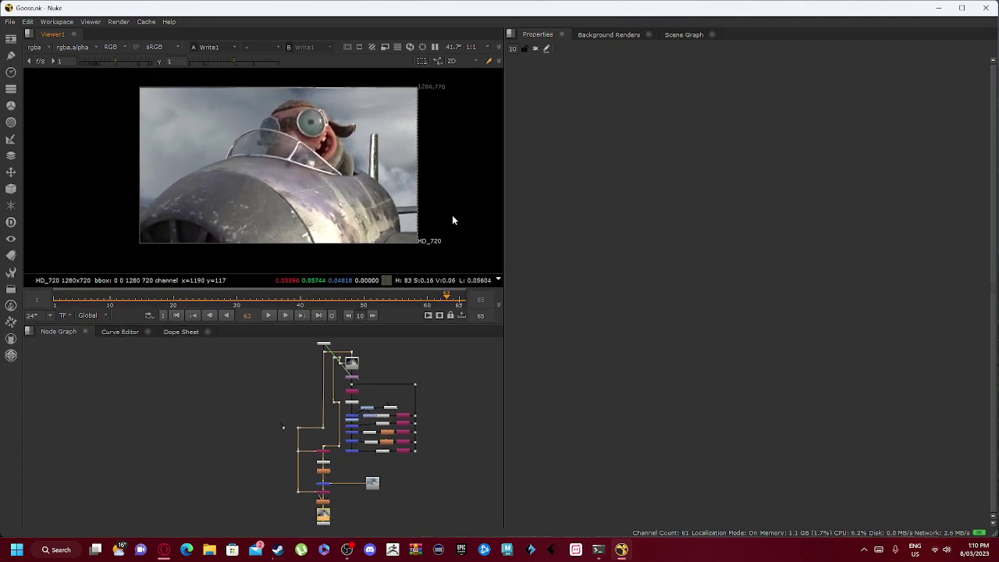
left_click_drag(507, 178, 613, 186)
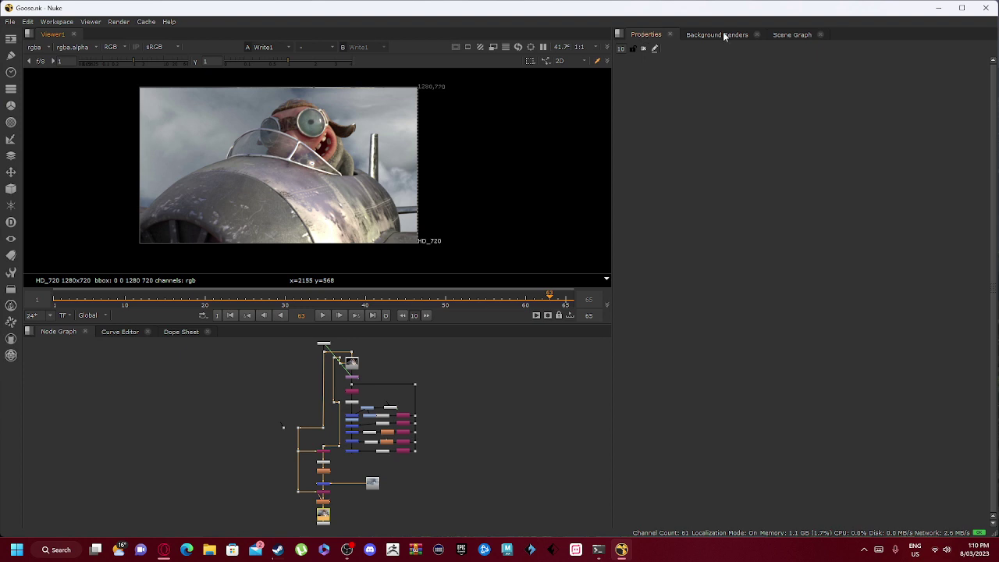
Look through Background Renders and Scene Graph, and return to Properties.
left_click(724, 37)
left_click(801, 37)
left_click(648, 38)
left_click(718, 39)
left_click(794, 36)
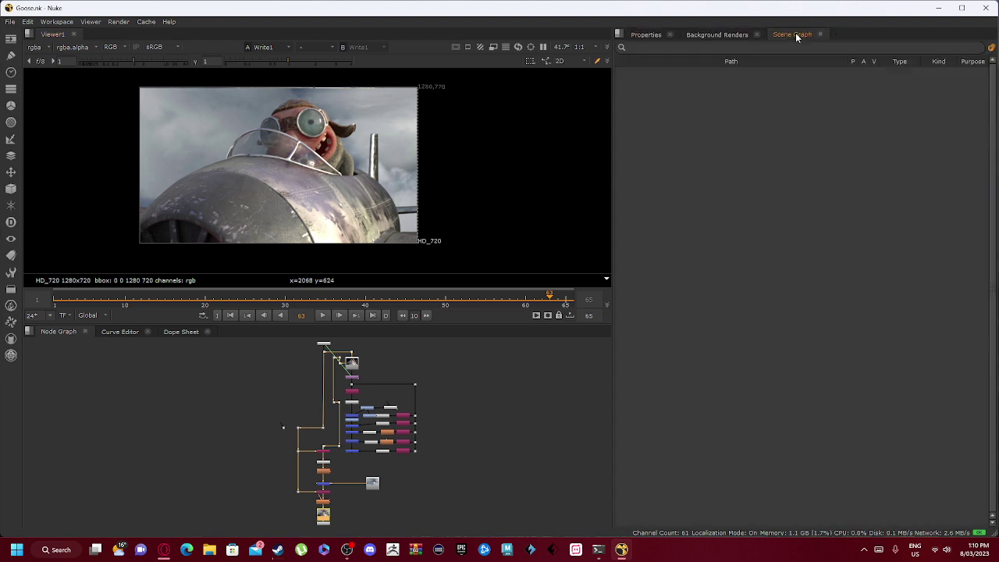
left_click(644, 35)
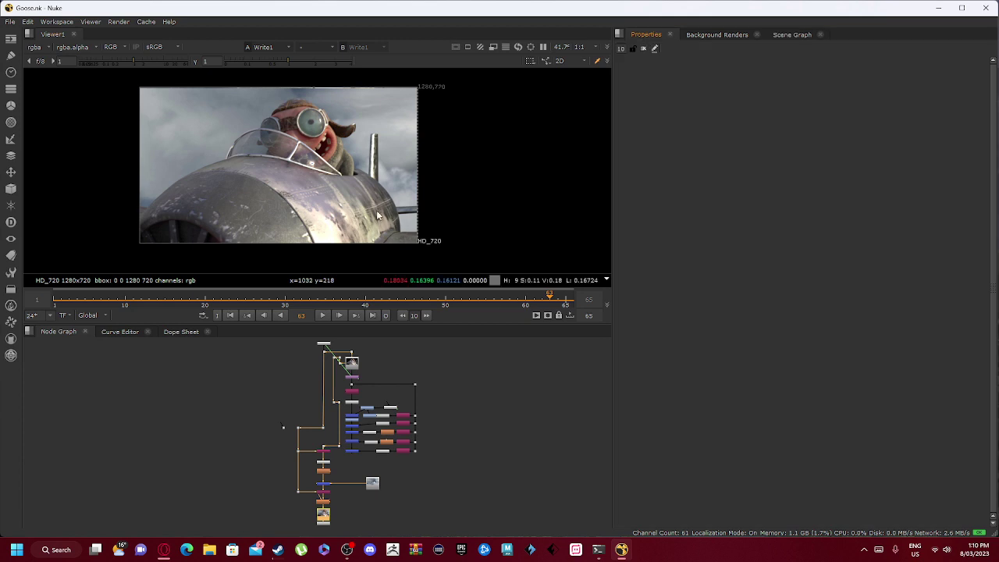
Examine the Node Graph, Curve Editor and Dope Sheet, and return to the Node Graph.
left_click(206, 466)
scroll(381, 444, "up", 1)
scroll(375, 443, "down", 2)
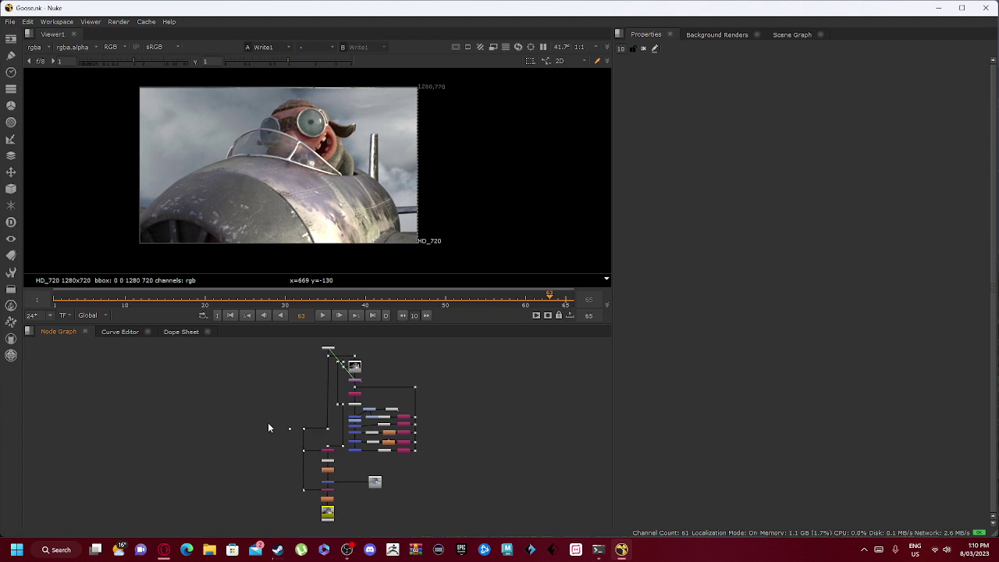
left_click(127, 332)
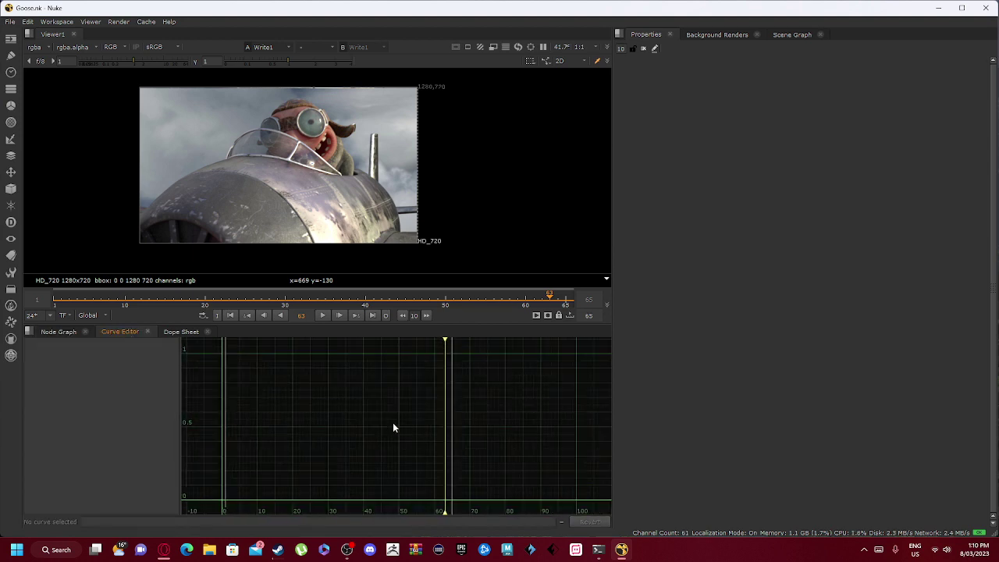
scroll(372, 422, "down", 6)
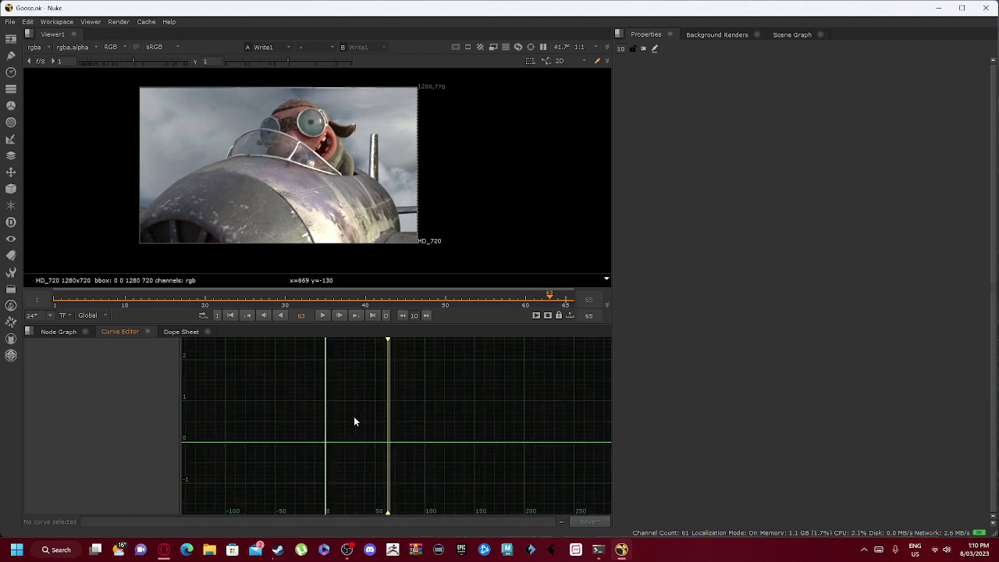
scroll(354, 421, "up", 3)
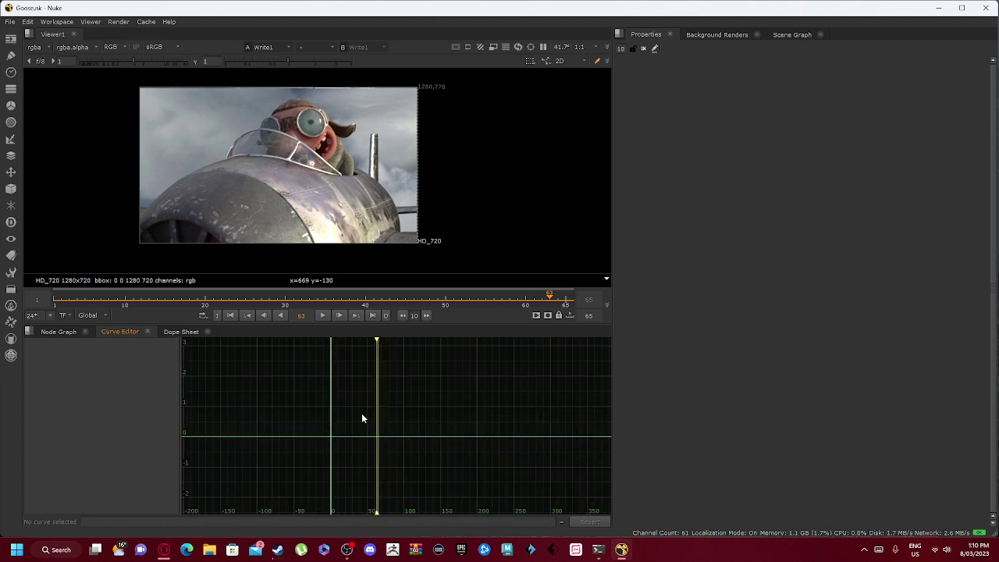
scroll(367, 414, "up", 3)
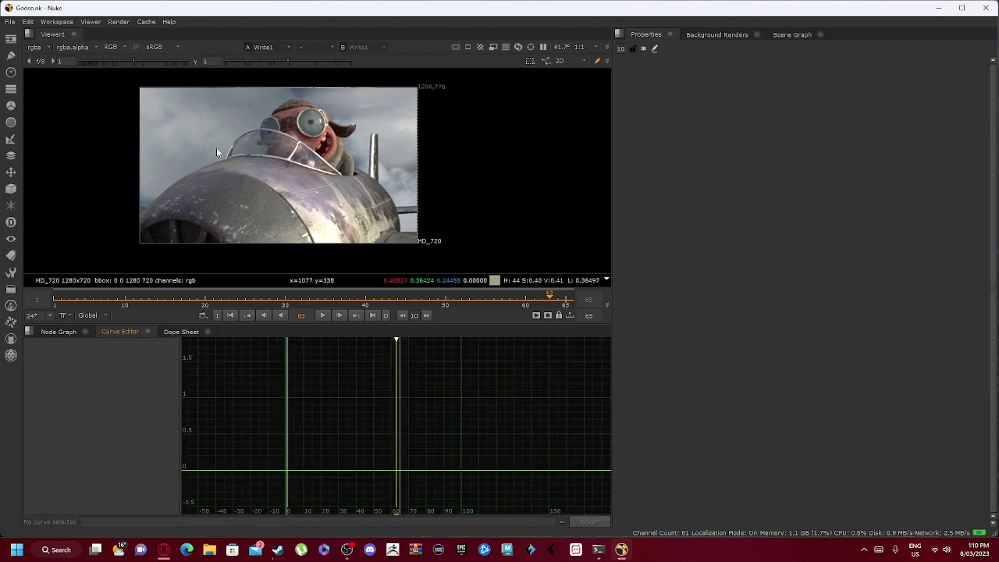
left_click(173, 334)
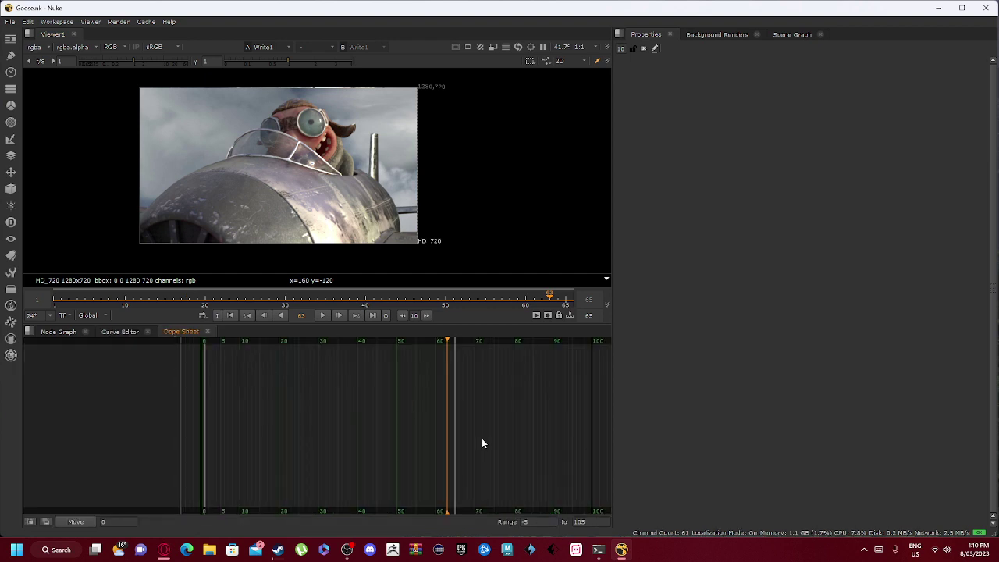
scroll(406, 445, "down", 2)
scroll(214, 413, "up", 1)
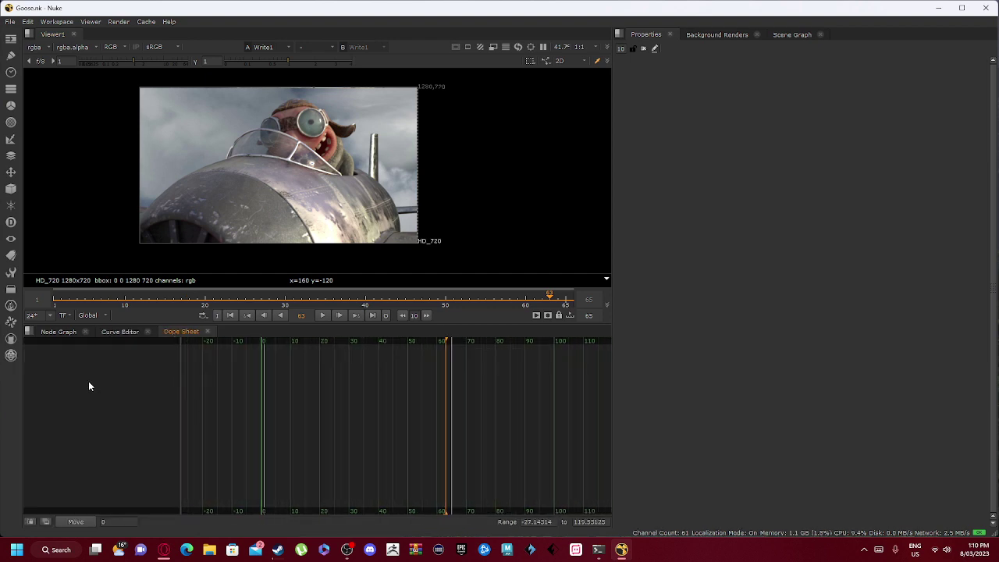
left_click(59, 332)
Open the Viewer1 node's properties and check the Curve Editor and Dope Sheet with it open.
scroll(337, 515, "up", 8)
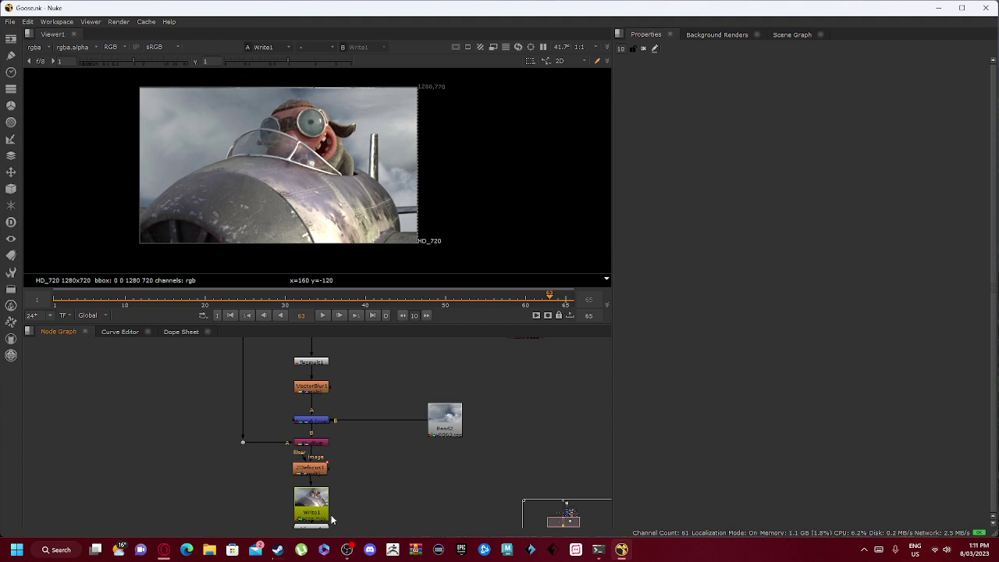
left_click(299, 463)
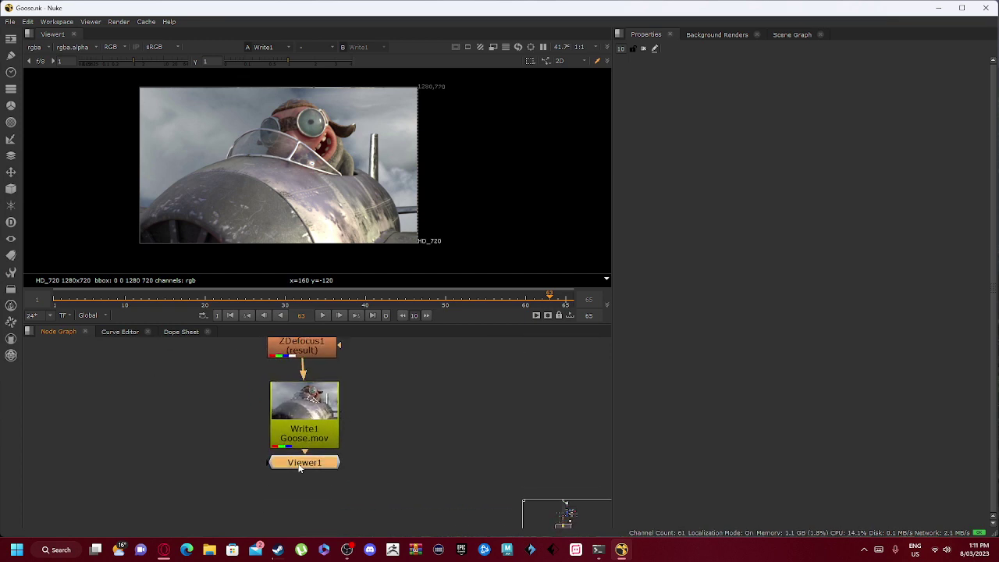
key("Return")
left_click(119, 332)
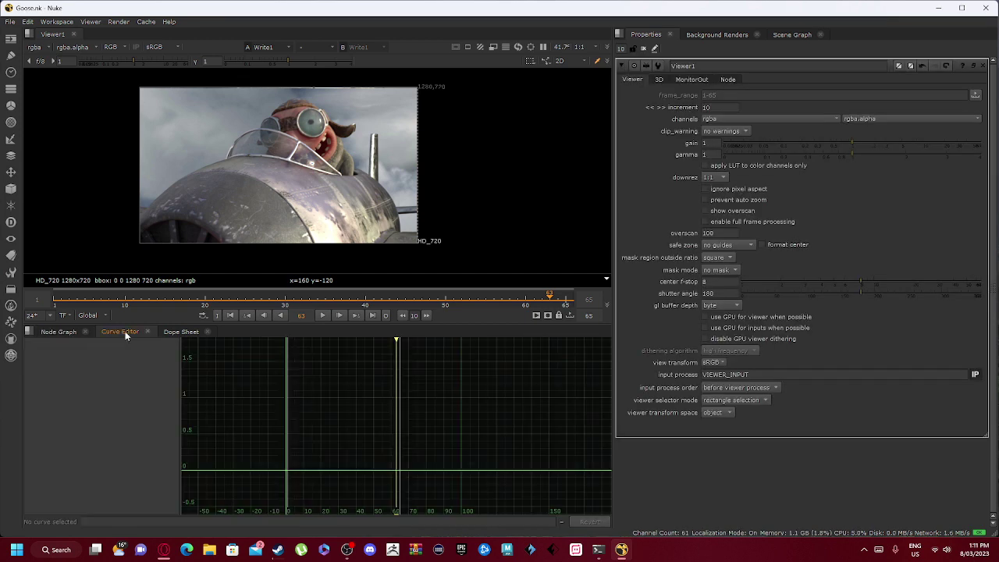
left_click(169, 333)
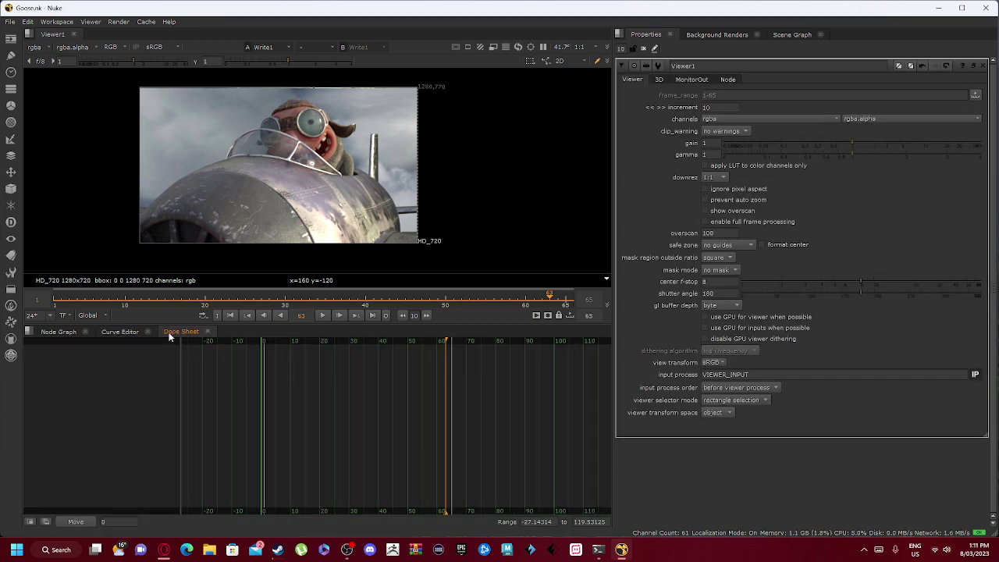
left_click(56, 334)
Open the ZDefocus1 node's properties and review its settings alongside those of Viewer1.
scroll(231, 406, "down", 3)
middle_click_drag(225, 346, 283, 446)
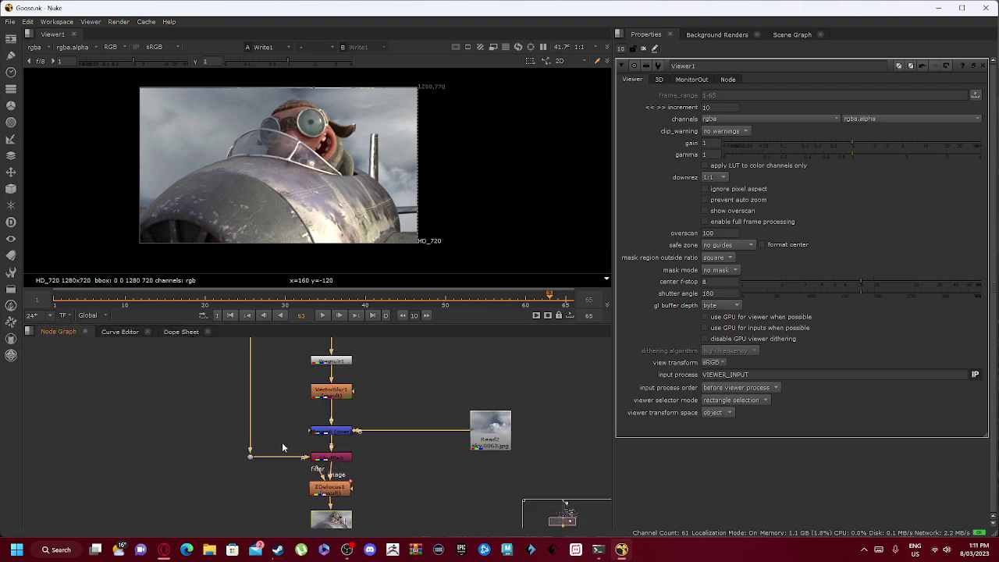
double_click(320, 494)
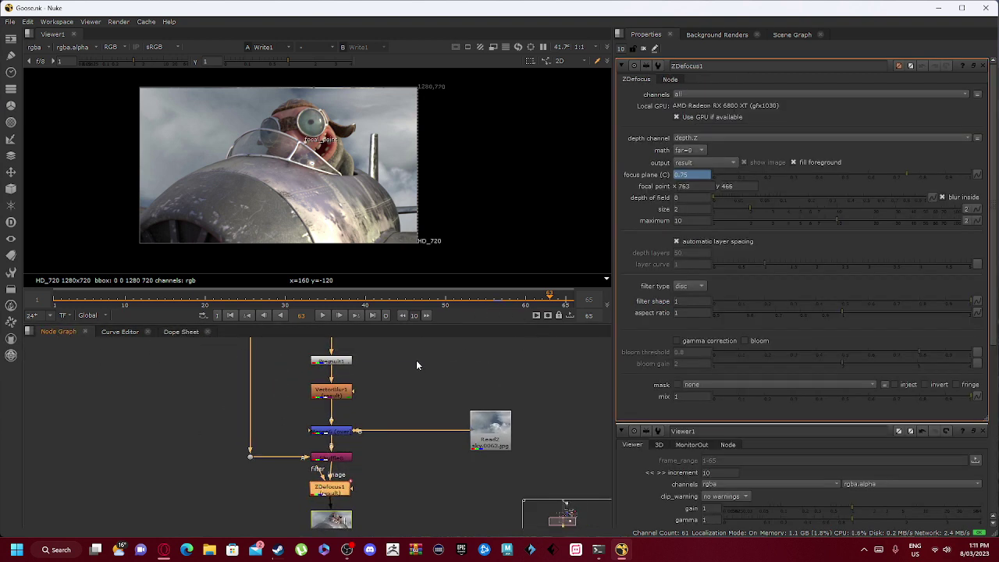
scroll(747, 389, "down", 8)
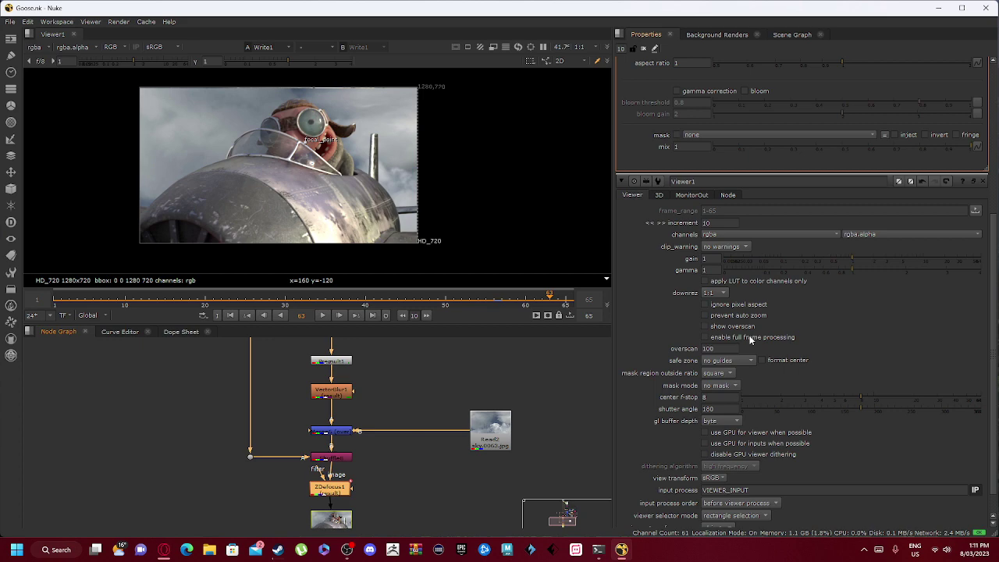
scroll(831, 116, "up", 8)
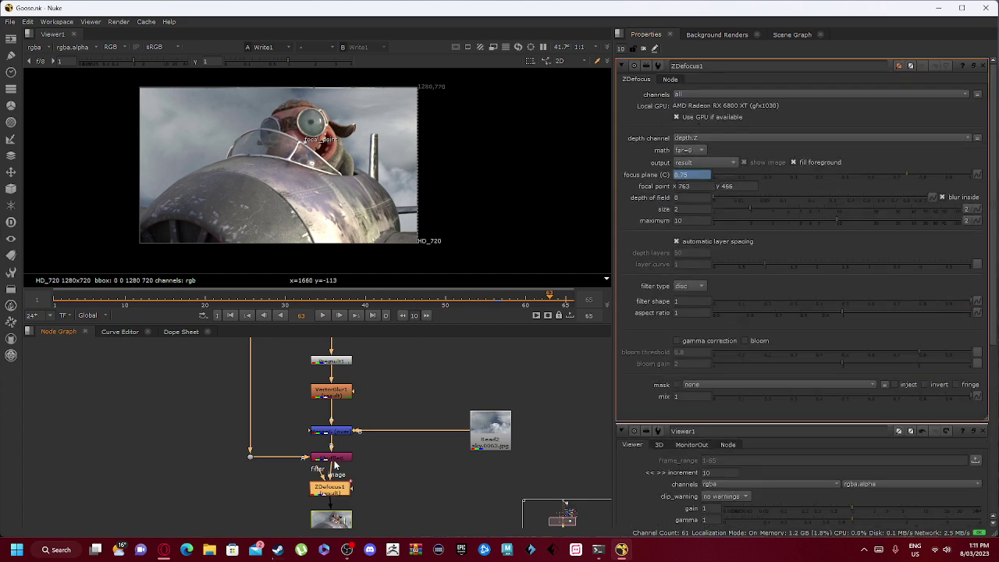
Open the properties of the Read1 node that loads the goose EXR sequence.
scroll(288, 372, "down", 4)
middle_click_drag(275, 363, 330, 473)
middle_click_drag(348, 360, 343, 465)
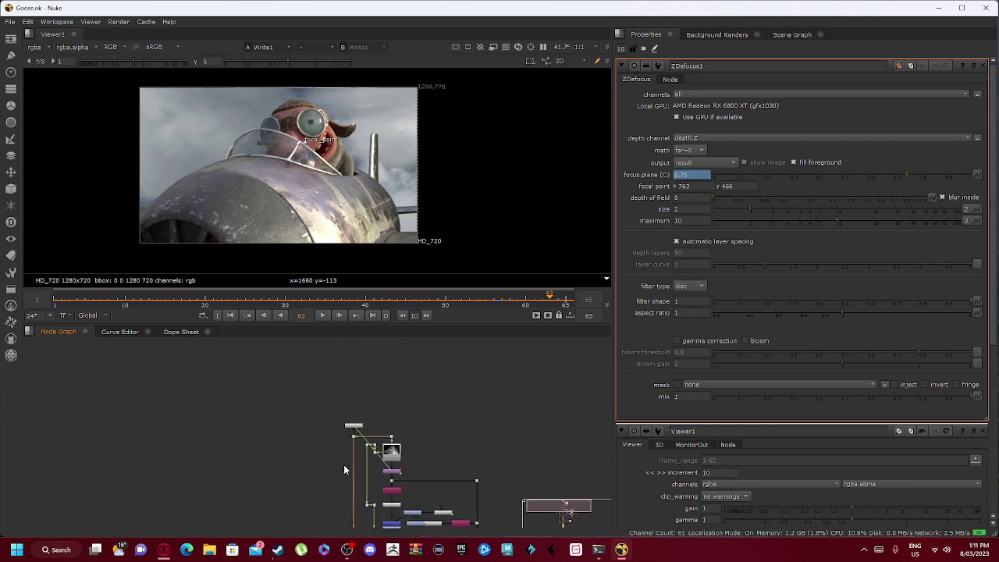
scroll(410, 471, "up", 3)
scroll(402, 471, "up", 4)
double_click(351, 417)
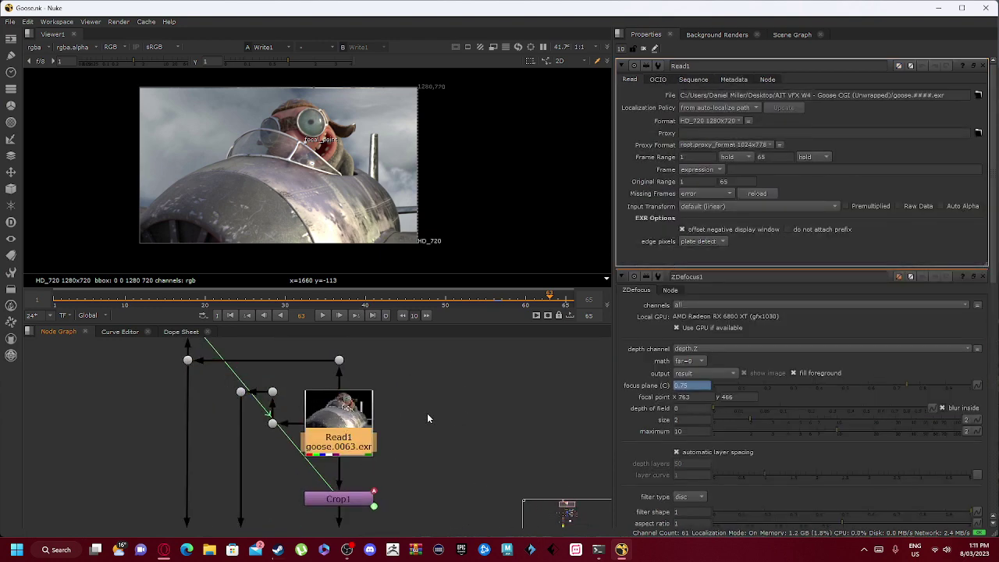
key("Tab")
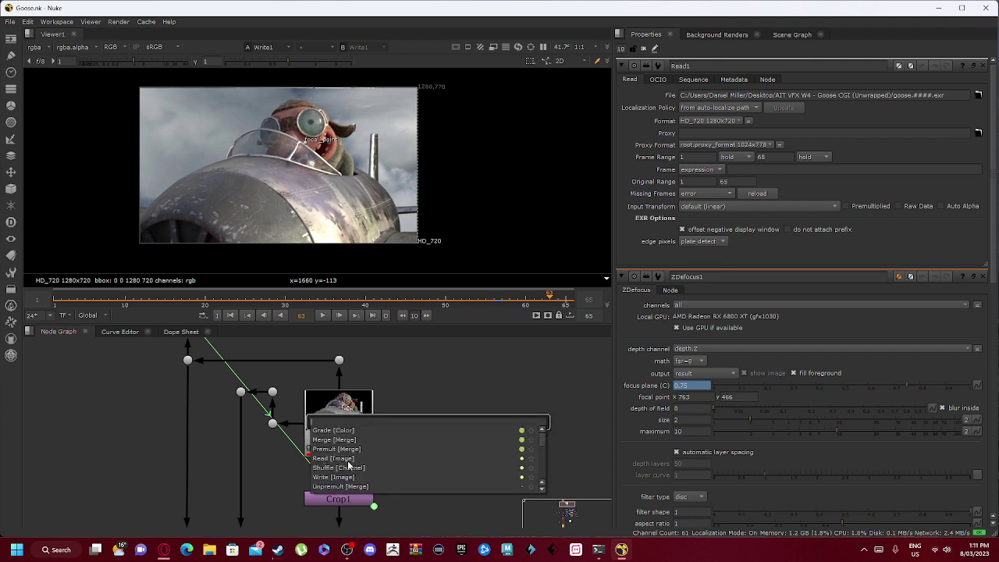
left_click(420, 373)
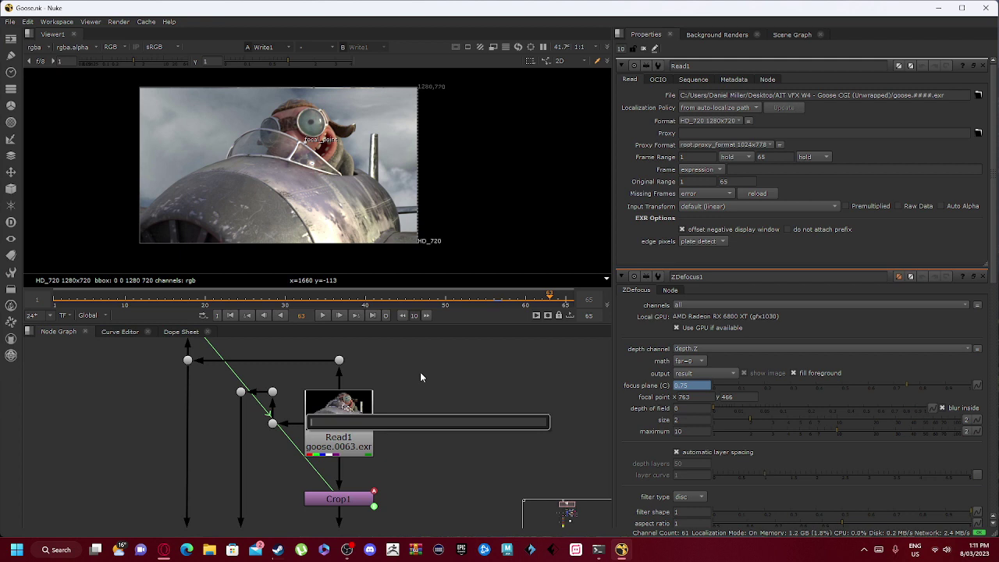
left_click(415, 337)
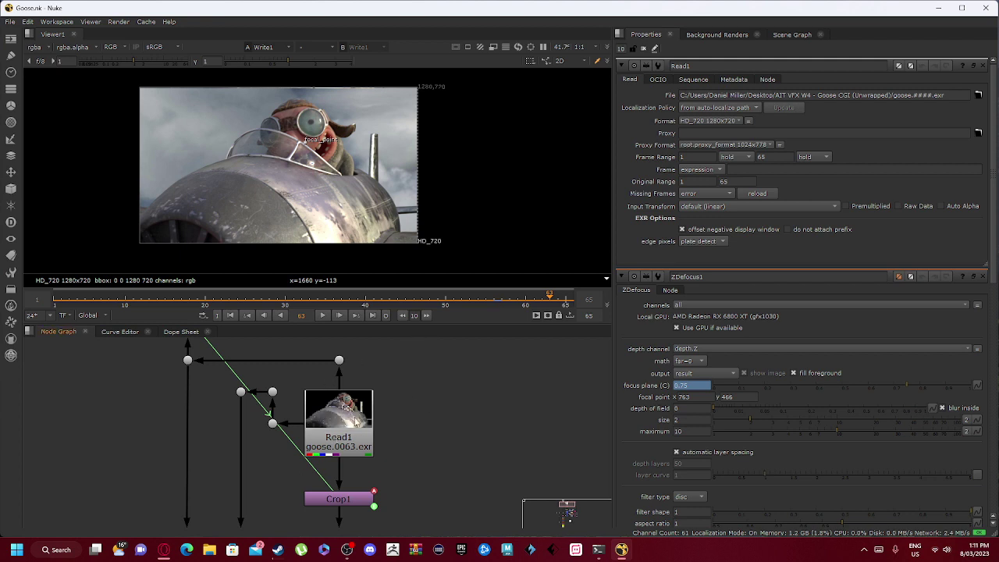
Examine the node tree from CurveTool1 and Read1 through Crop1 down to the Shuffle and Merge nodes.
scroll(356, 420, "down", 2)
middle_click_drag(303, 444, 327, 482)
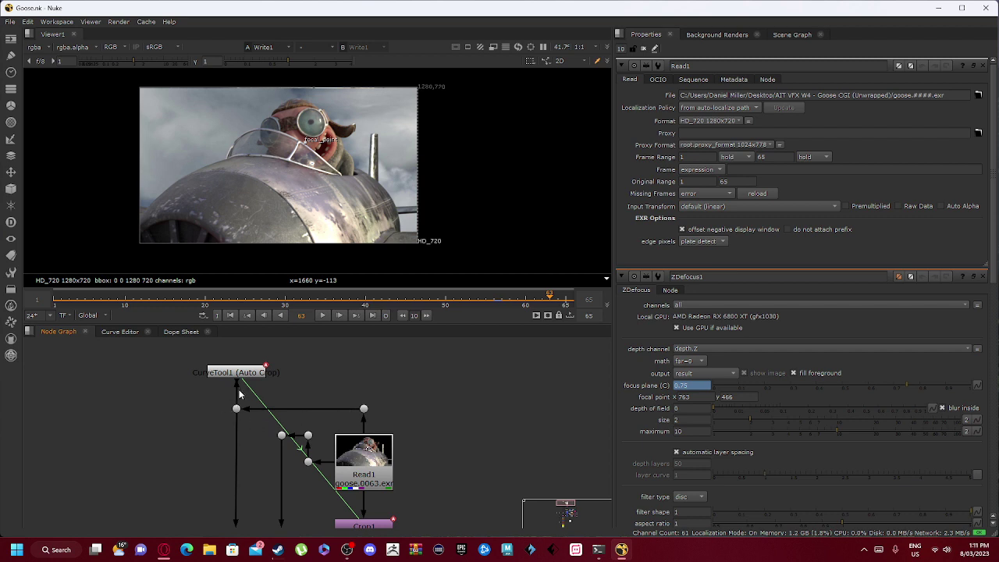
middle_click_drag(265, 464, 249, 417)
middle_click_drag(323, 492, 343, 510)
left_click(326, 460)
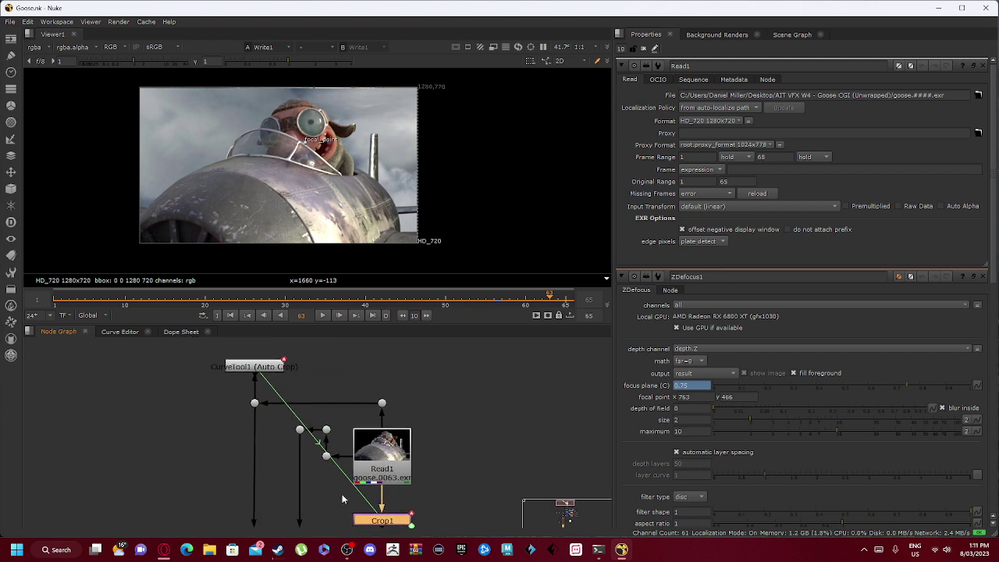
middle_click_drag(311, 461, 217, 331)
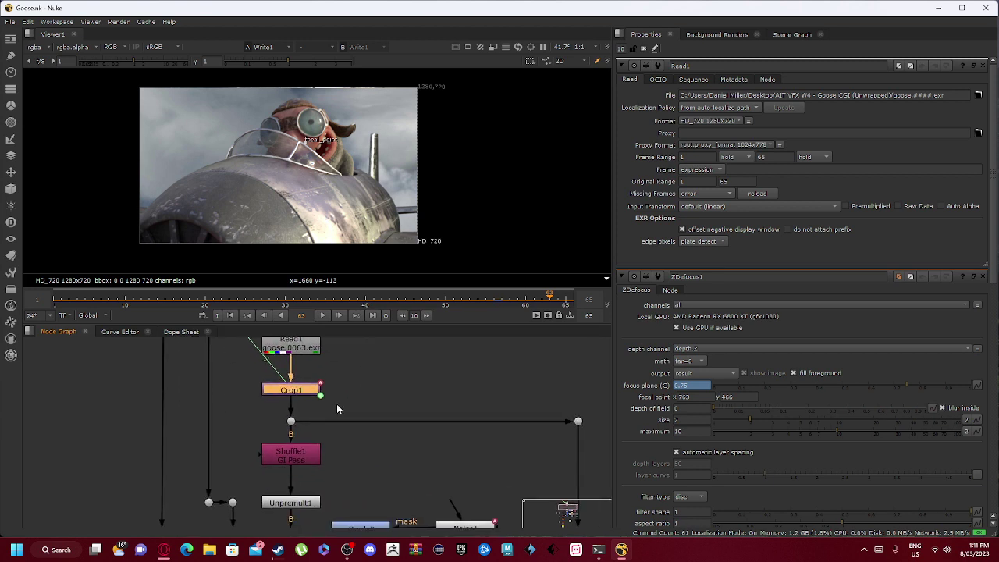
middle_click_drag(316, 406, 288, 383)
scroll(308, 413, "down", 1)
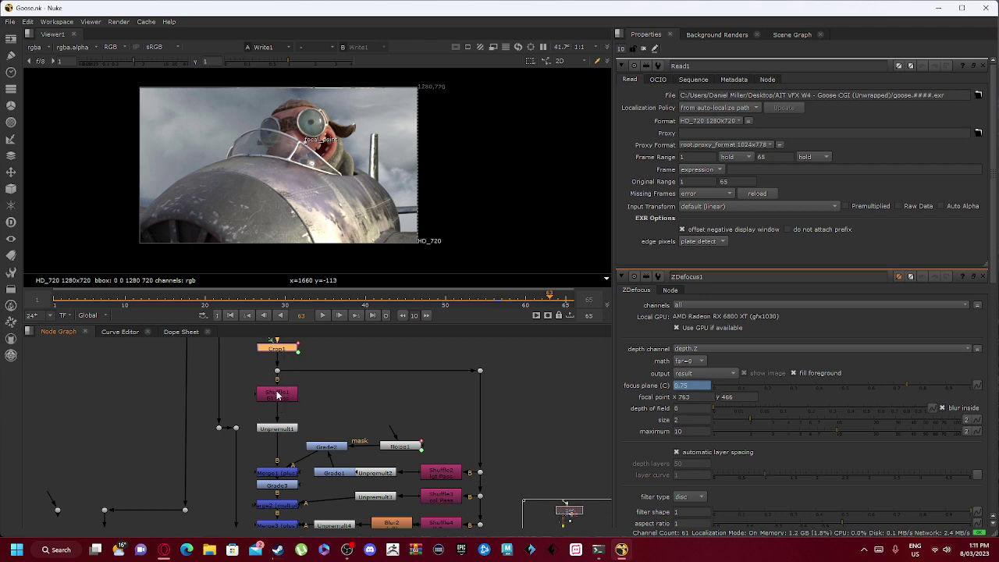
Open the Shuffle1 node's properties and review both its node label and its layer routing.
left_click(277, 395)
double_click(277, 395)
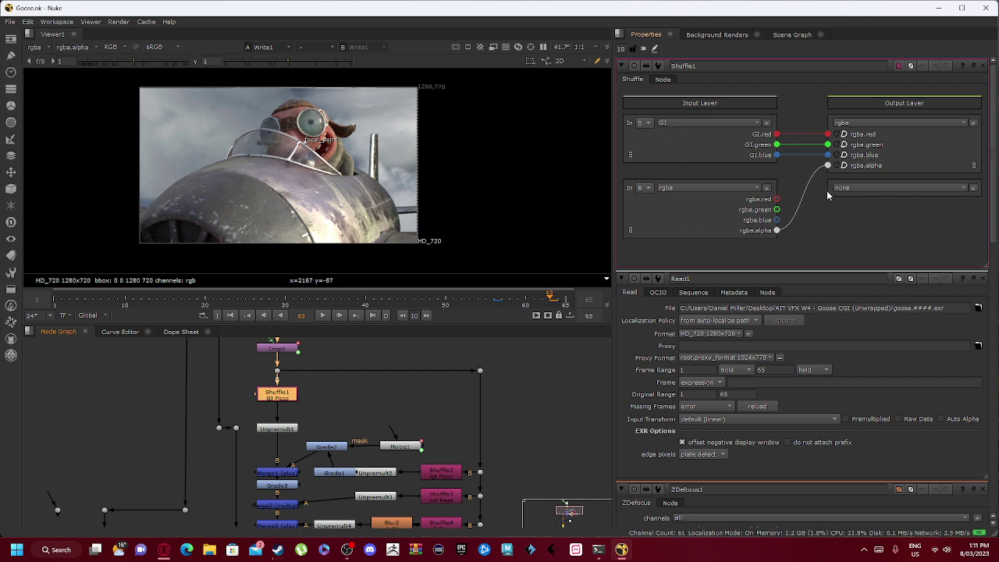
left_click(662, 80)
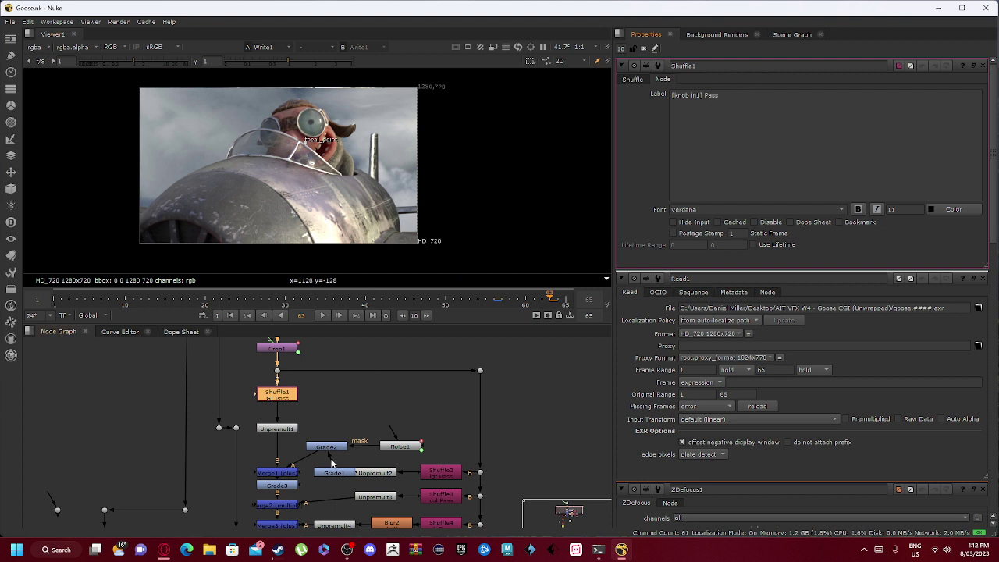
scroll(277, 386, "up", 5)
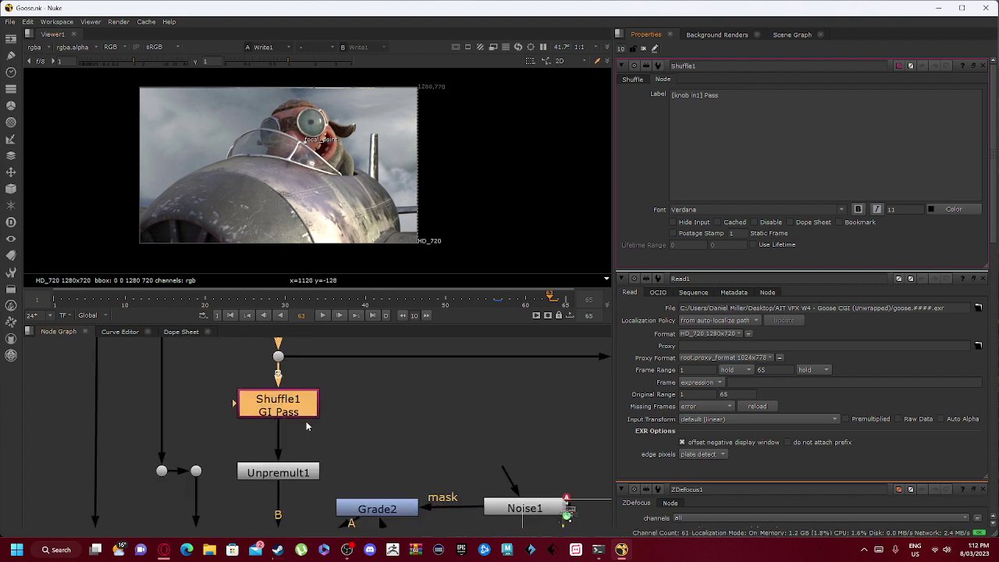
scroll(304, 418, "down", 3)
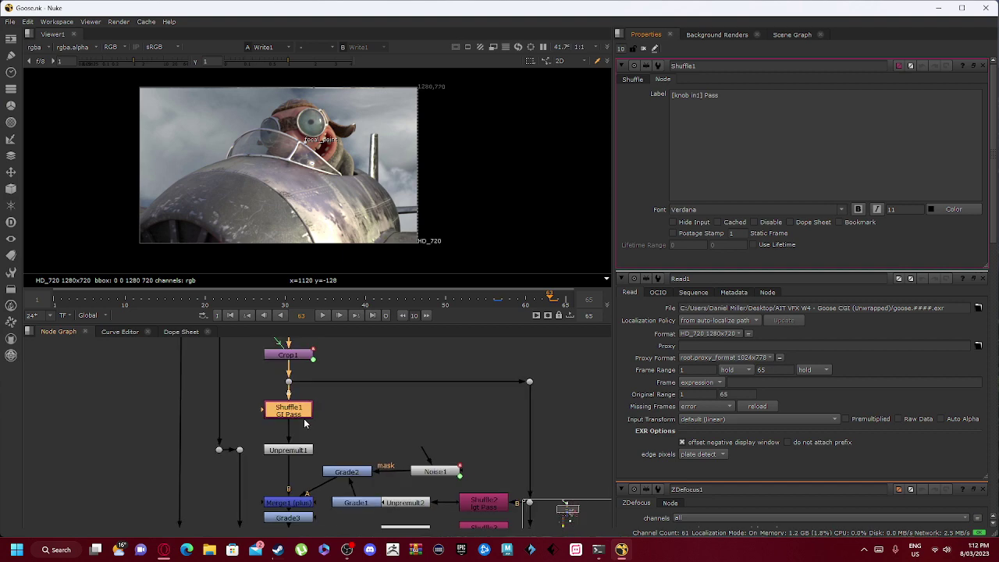
left_click(633, 81)
Open the properties of the Unpremult1 and Merge1 nodes below the GI pass.
scroll(355, 413, "down", 4)
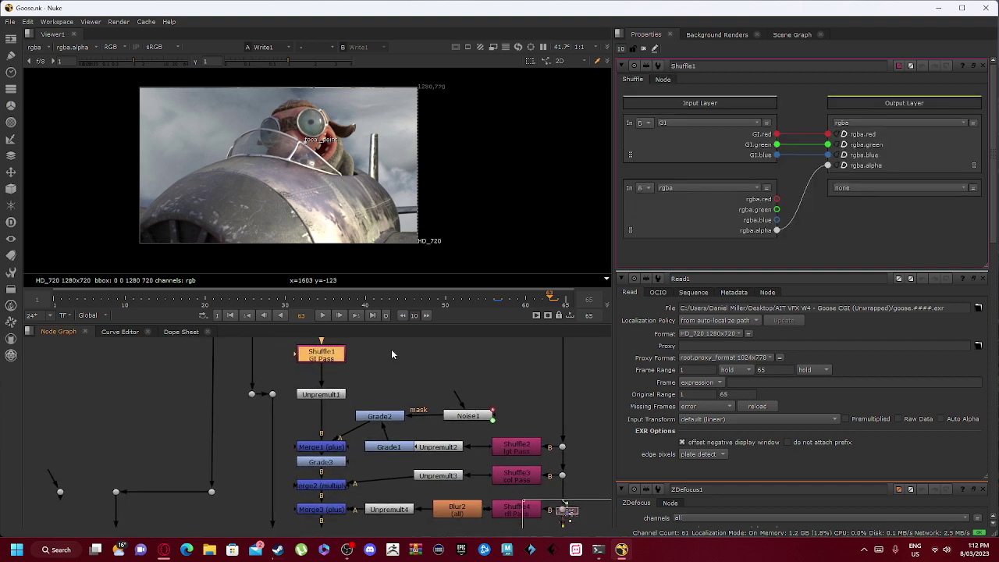
double_click(331, 376)
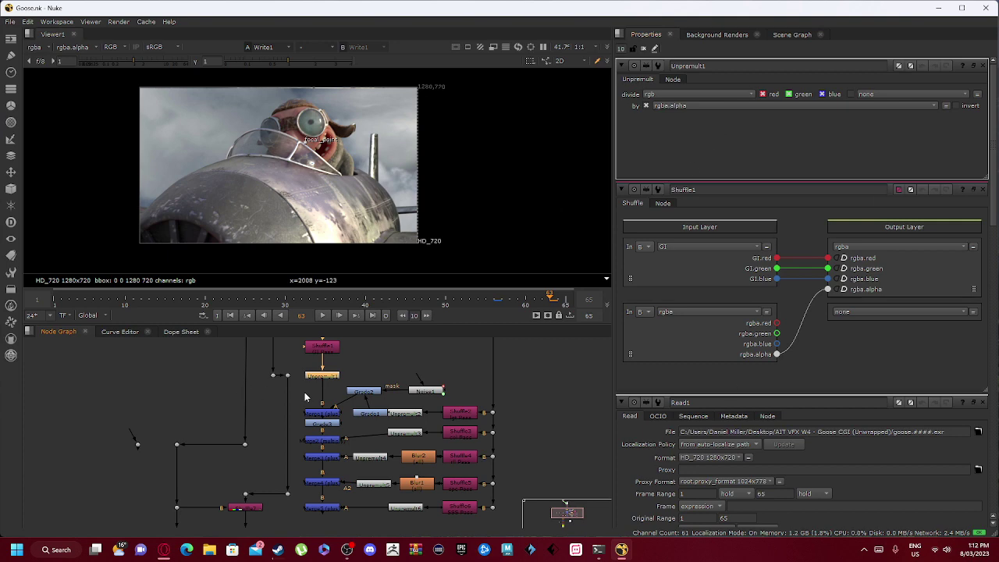
scroll(336, 408, "up", 4)
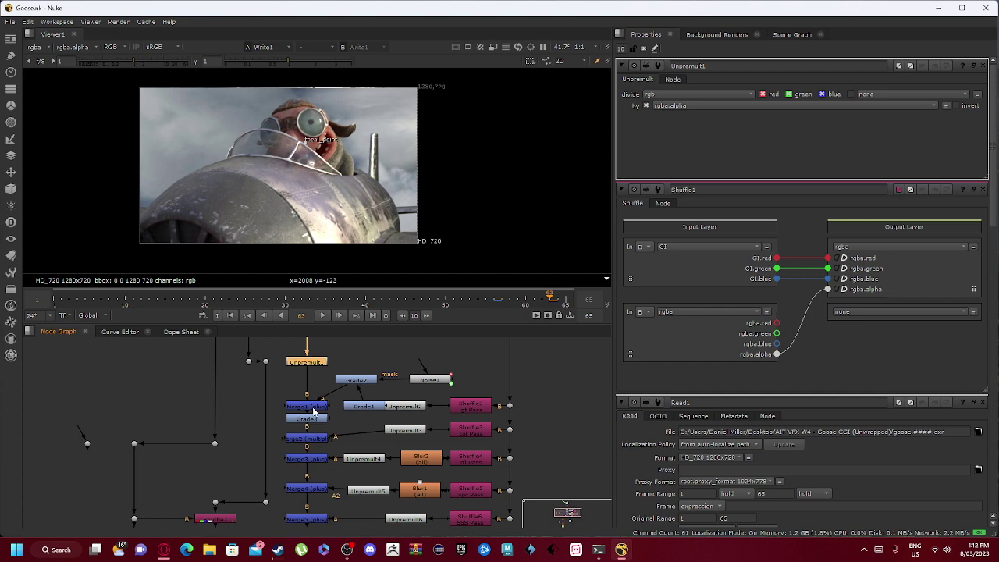
double_click(315, 410)
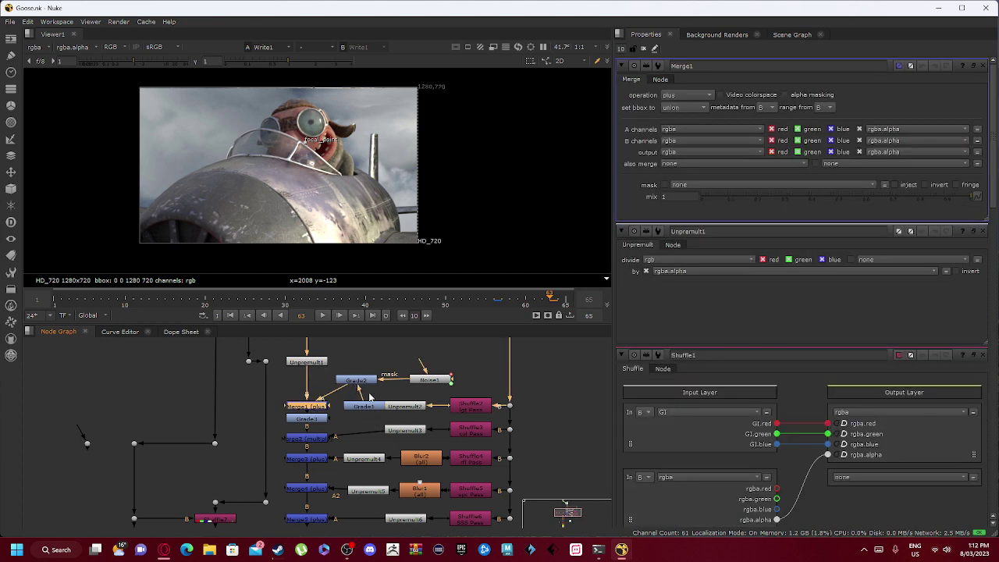
Open the properties of the Grade2 and Grade1 nodes feeding Merge1 and review their gain settings.
double_click(361, 381)
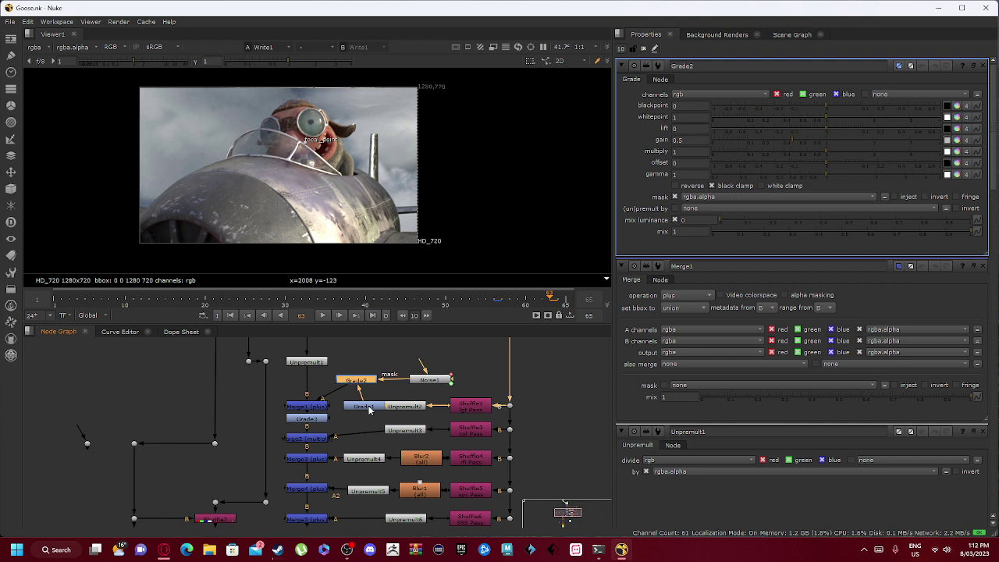
double_click(364, 406)
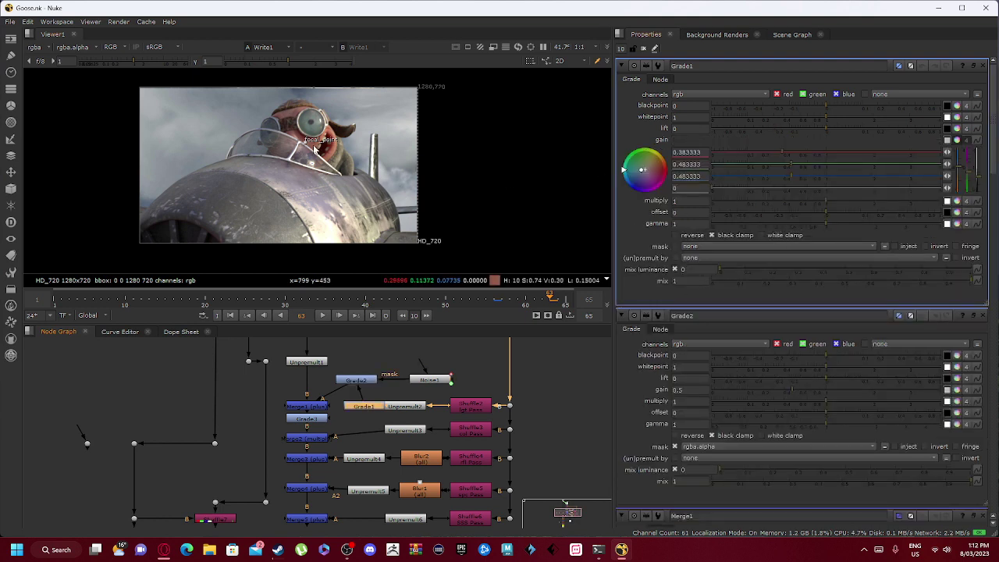
scroll(406, 417, "up", 2)
left_click(355, 419)
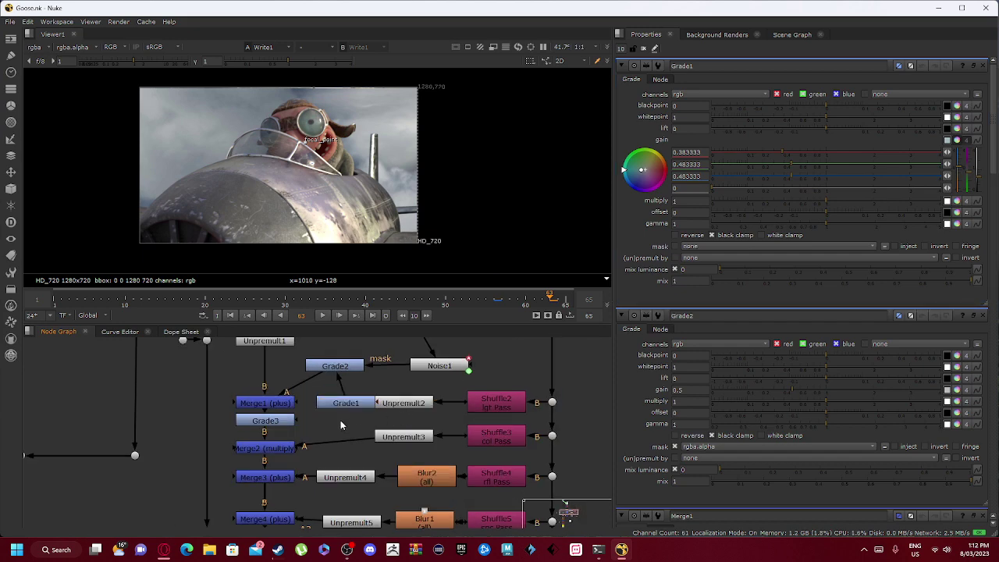
middle_click_drag(356, 428, 280, 466)
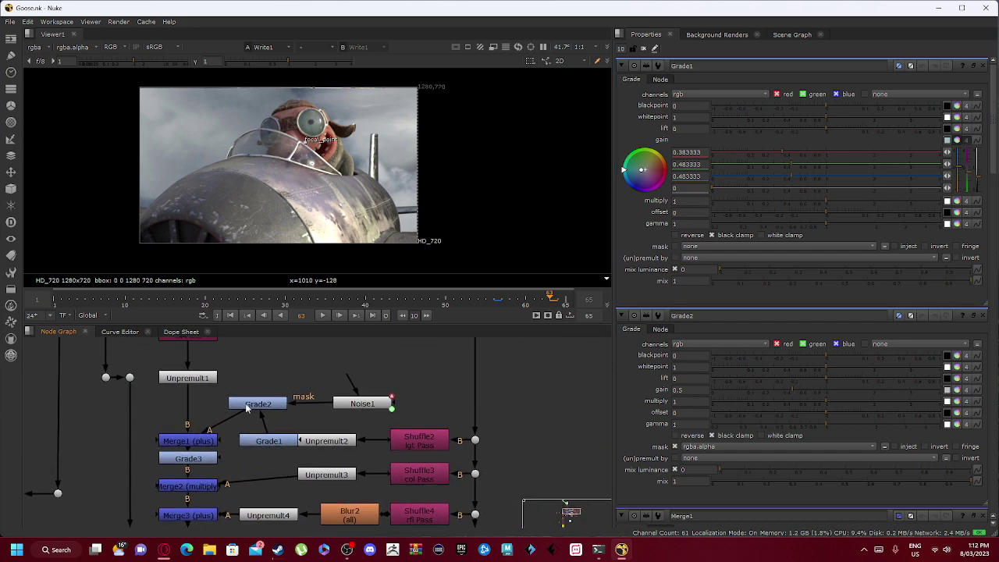
Open the Noise1 node's properties and scrub the timeline back to frame -10 to check its animated z value.
double_click(364, 403)
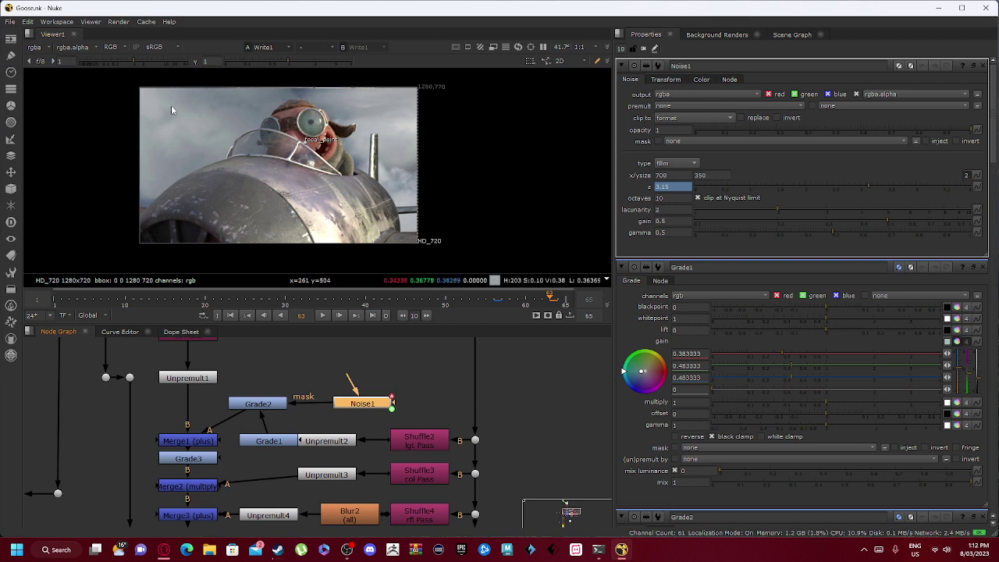
left_click(670, 188)
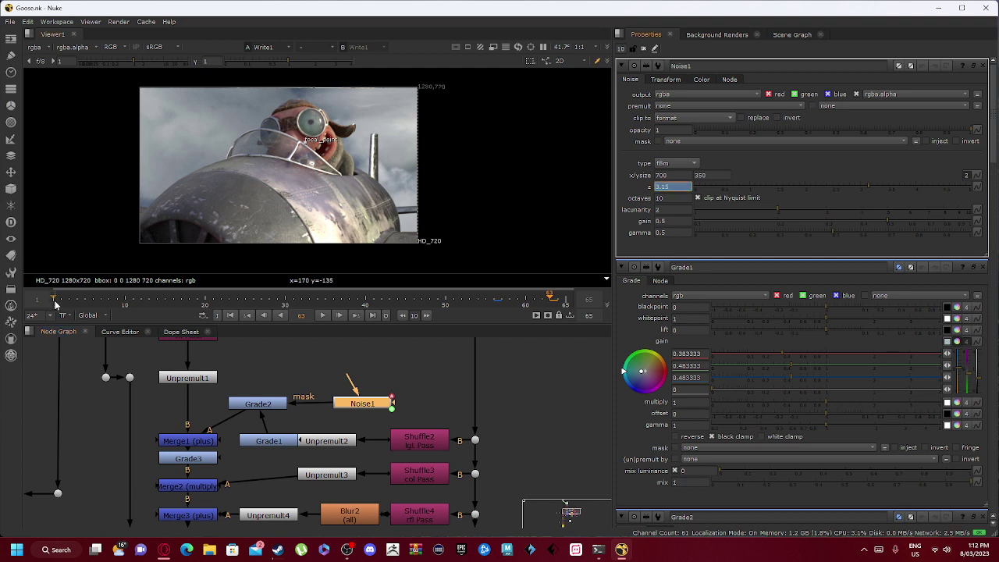
left_click_drag(54, 305, 2, 334)
scroll(210, 459, "up", 2)
middle_click_drag(227, 480, 208, 437)
scroll(297, 437, "down", 2)
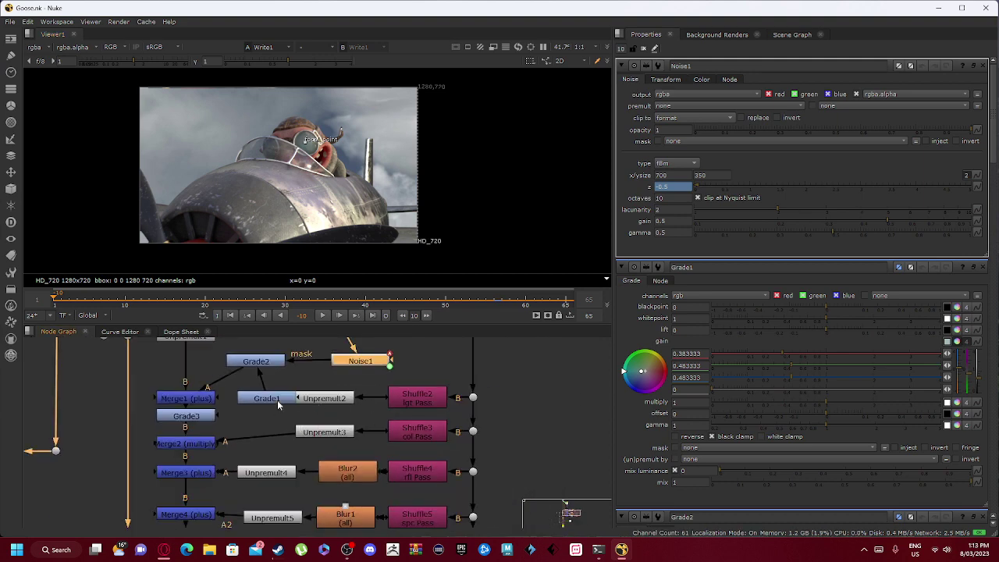
Select the Unpremult2 node and open the properties of the Shuffle2 node that extracts the lgt pass.
left_click(329, 399)
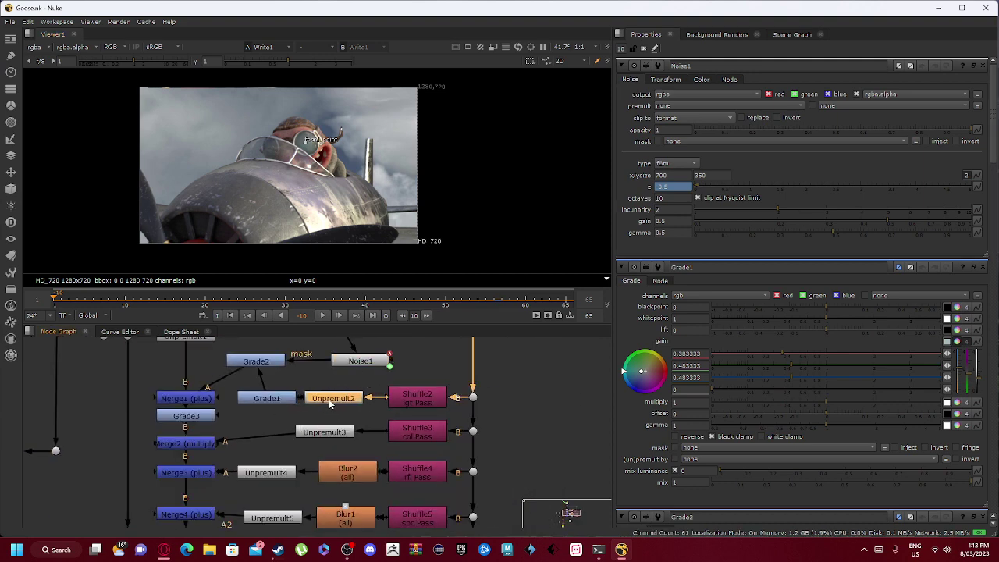
left_click_drag(329, 399, 332, 398)
left_click(277, 422)
double_click(424, 405)
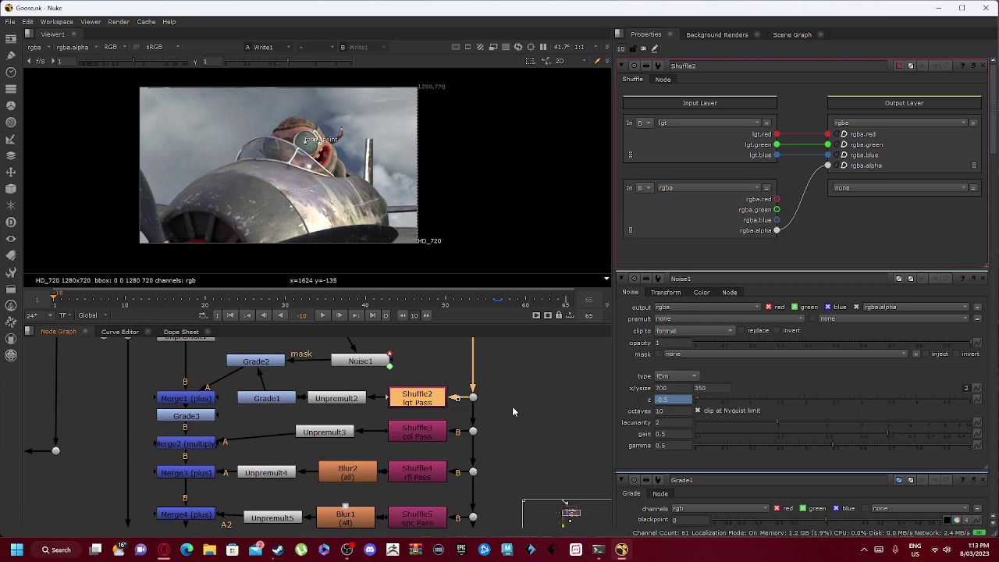
Open the properties of the col pass nodes Shuffle3 and Unpremult3.
middle_click_drag(382, 430, 400, 383)
double_click(443, 385)
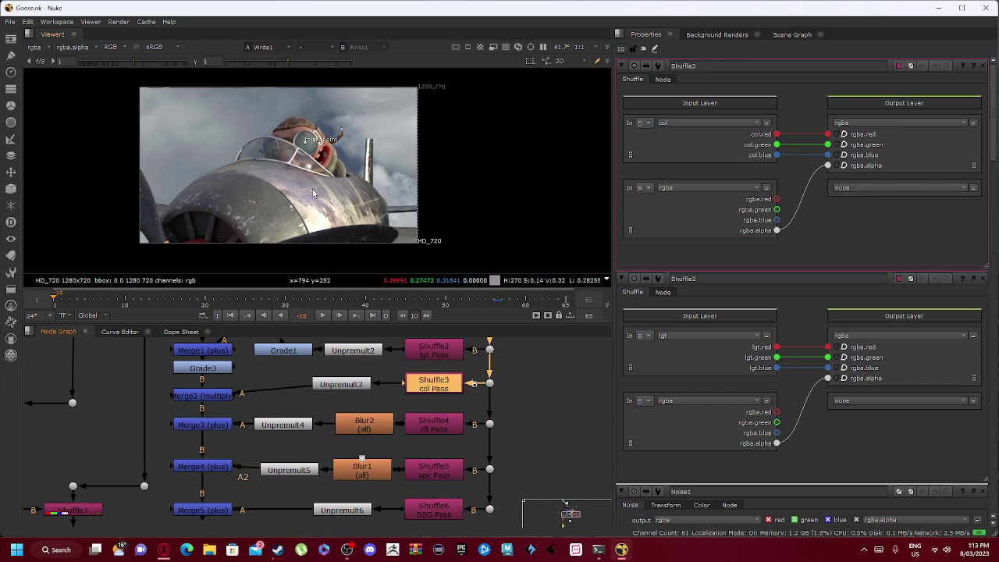
double_click(340, 385)
middle_click_drag(264, 373, 364, 363)
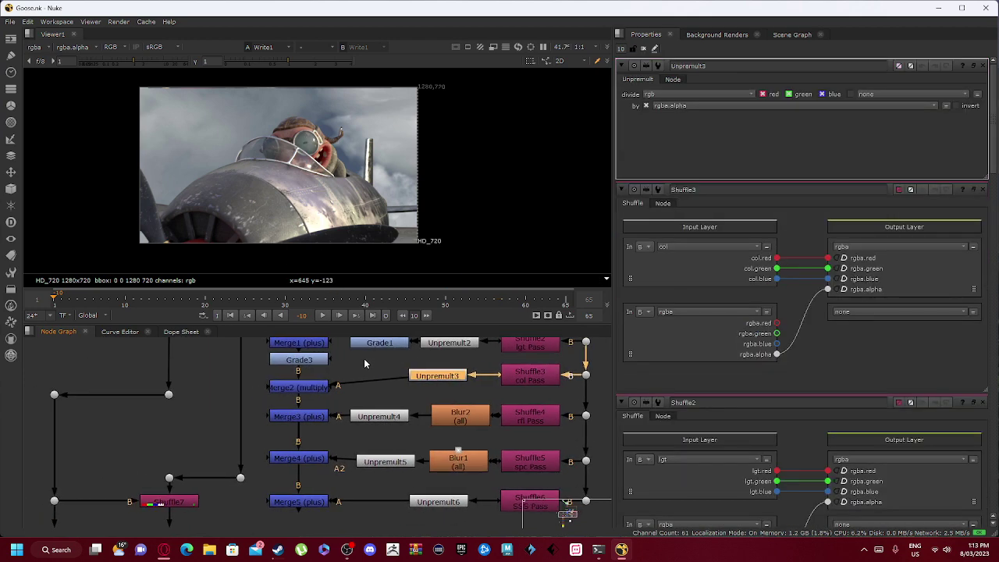
Open the Merge2 and Merge1 properties to compare their operations, and view Merge1's available operations without changing it.
double_click(293, 393)
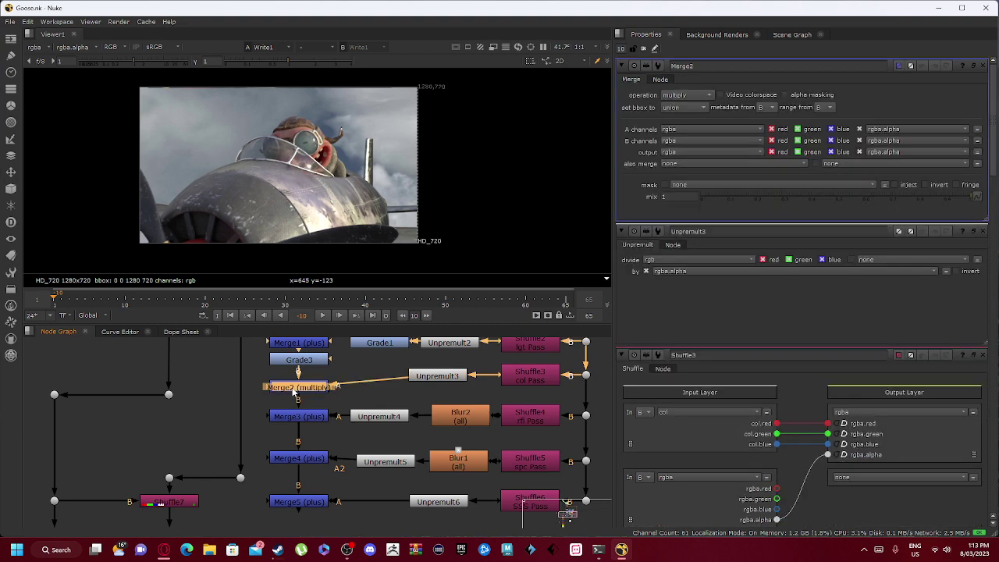
middle_click_drag(293, 392, 336, 422)
scroll(340, 401, "up", 3)
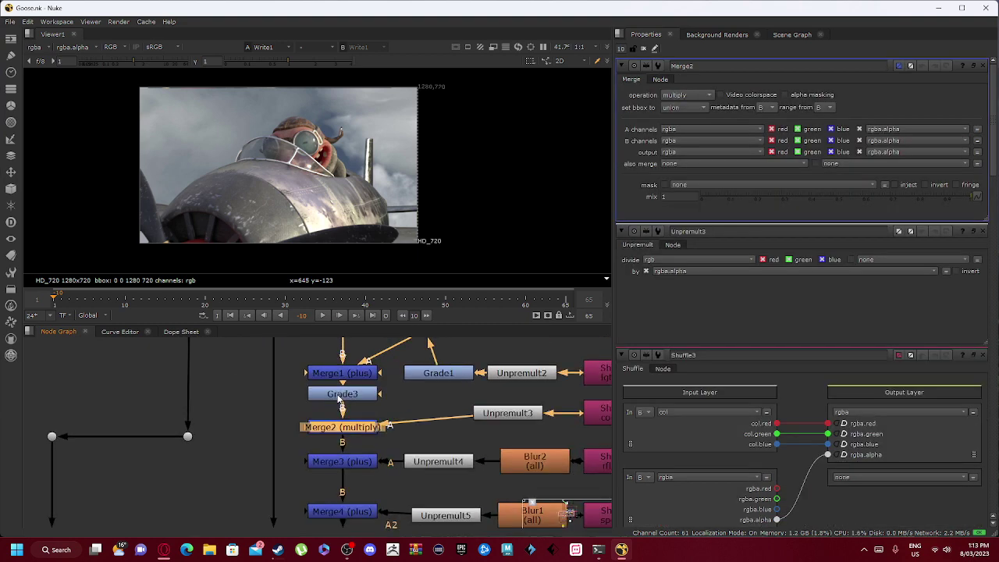
double_click(348, 373)
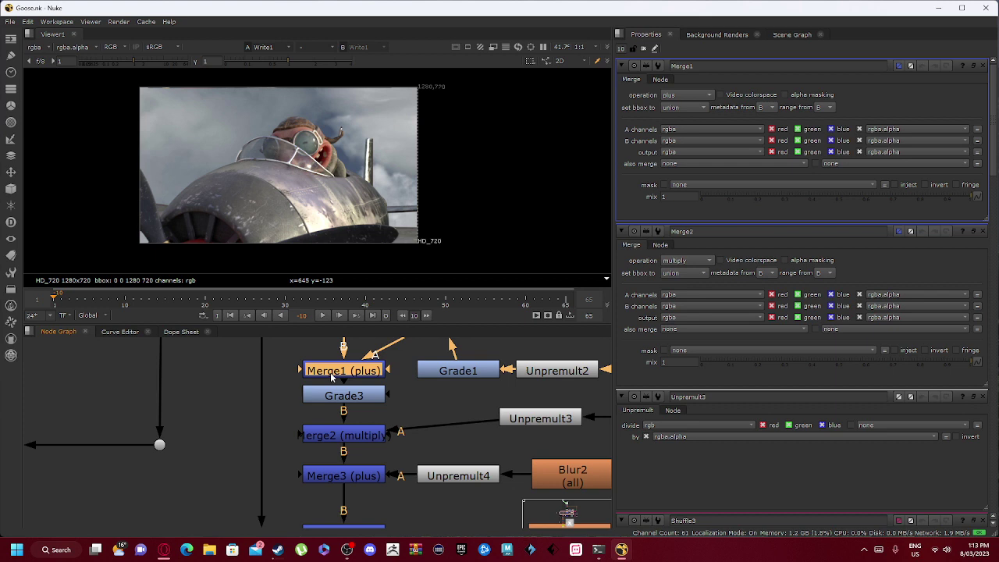
left_click(688, 96)
left_click(912, 94)
scroll(360, 387, "down", 2)
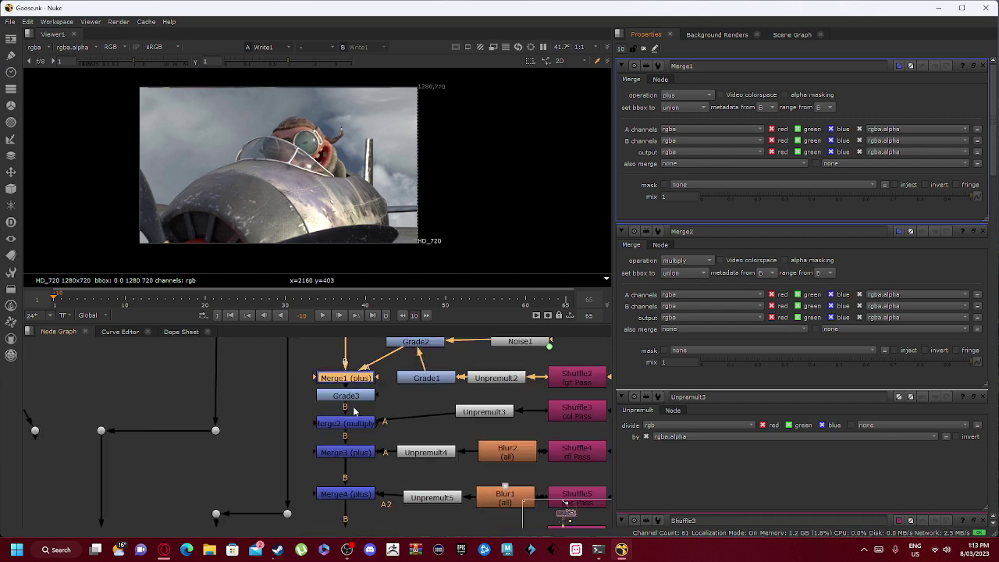
Open the properties of the rfl pass branch nodes Unpremult4, Blur2 and Shuffle4 in turn.
middle_click_drag(353, 408, 318, 371)
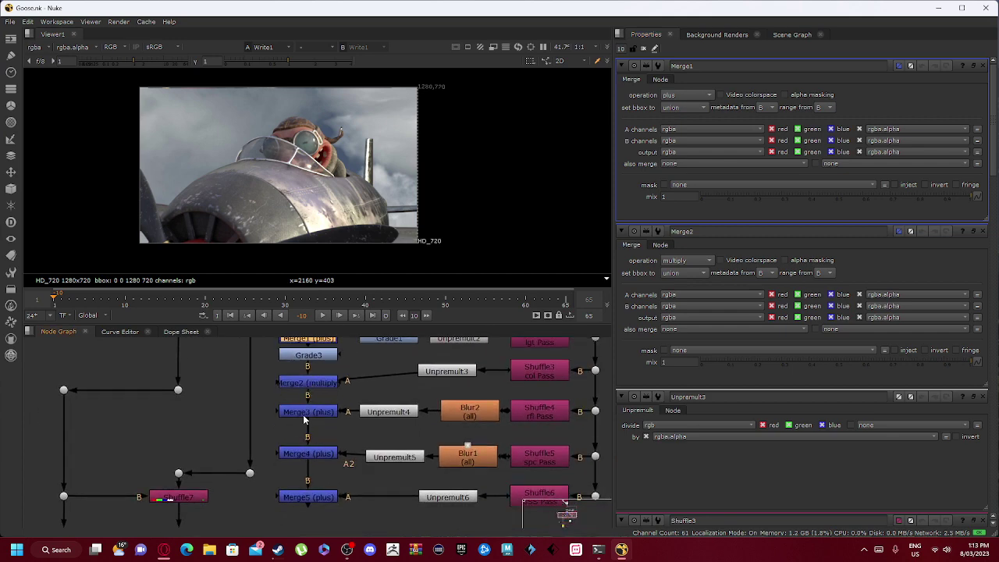
scroll(305, 422, "up", 2)
middle_click_drag(370, 432, 213, 463)
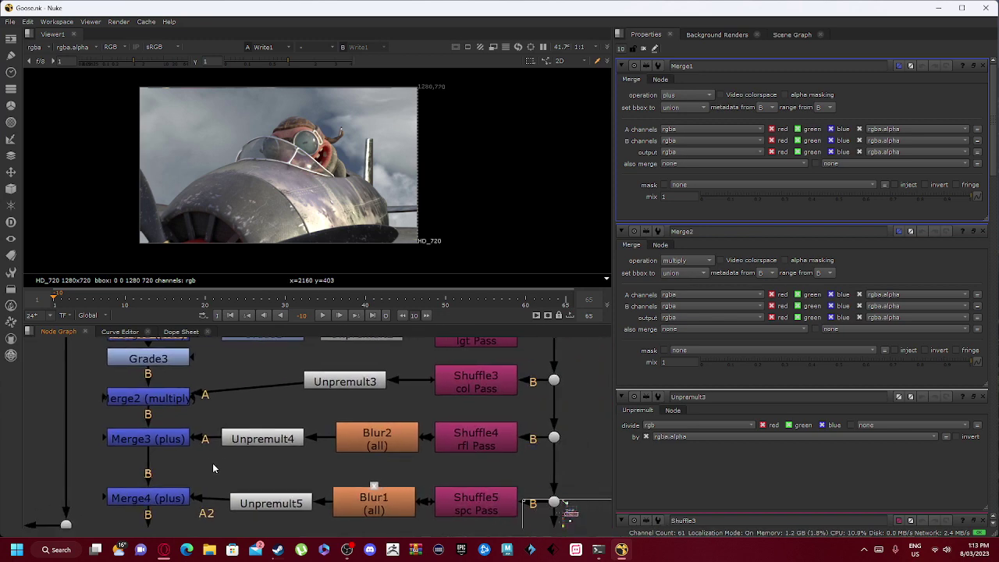
left_click(266, 441)
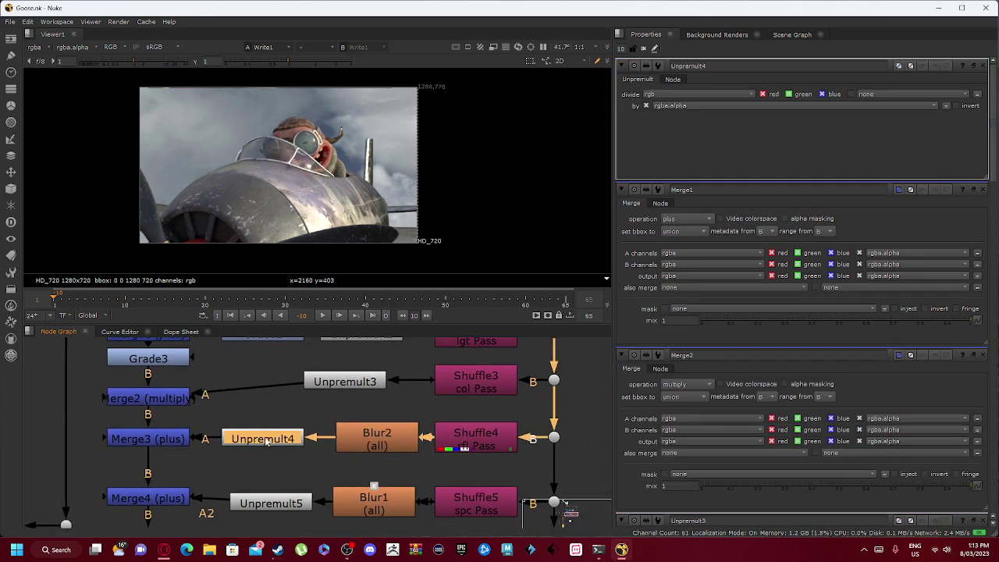
left_click(389, 437)
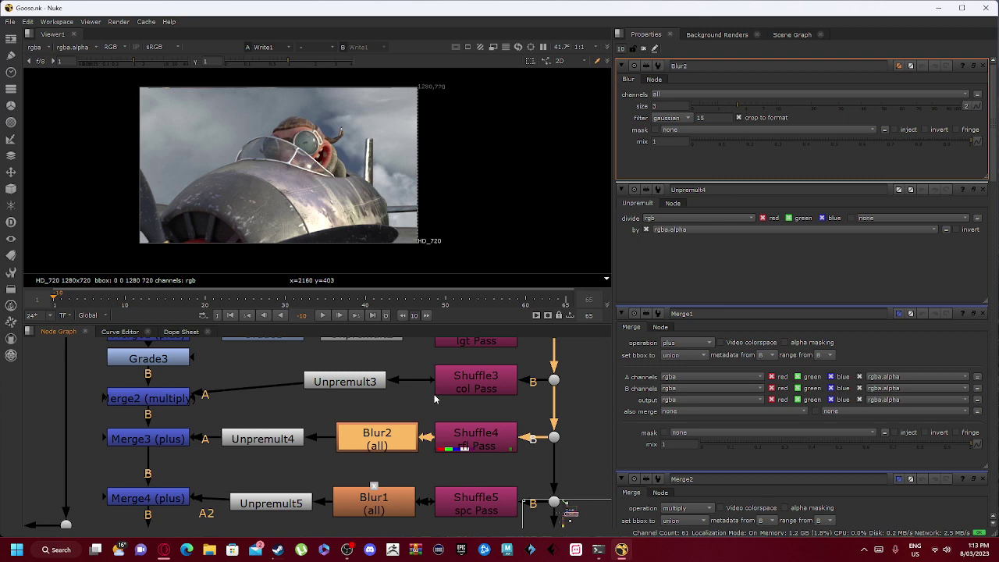
scroll(382, 446, "down", 1)
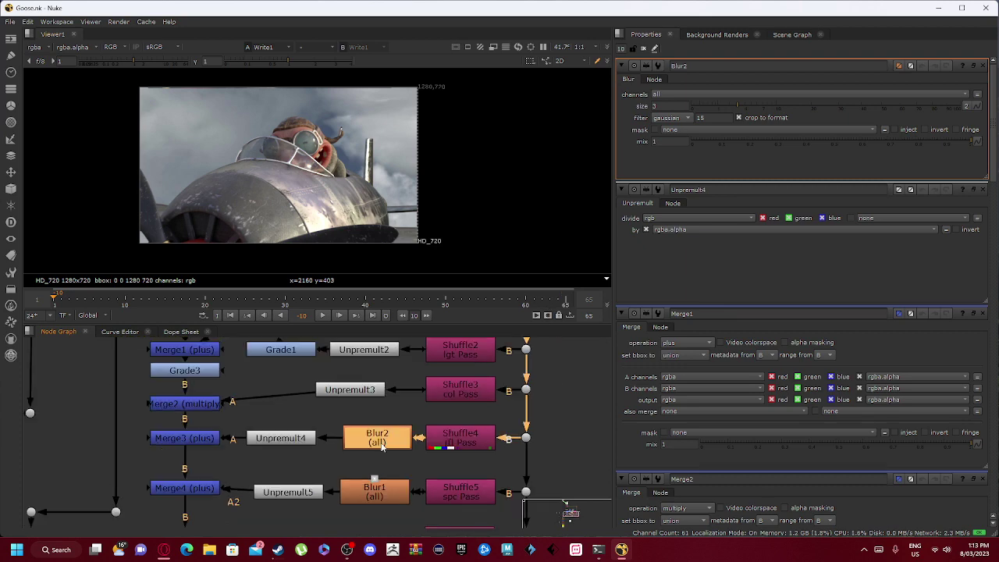
double_click(464, 441)
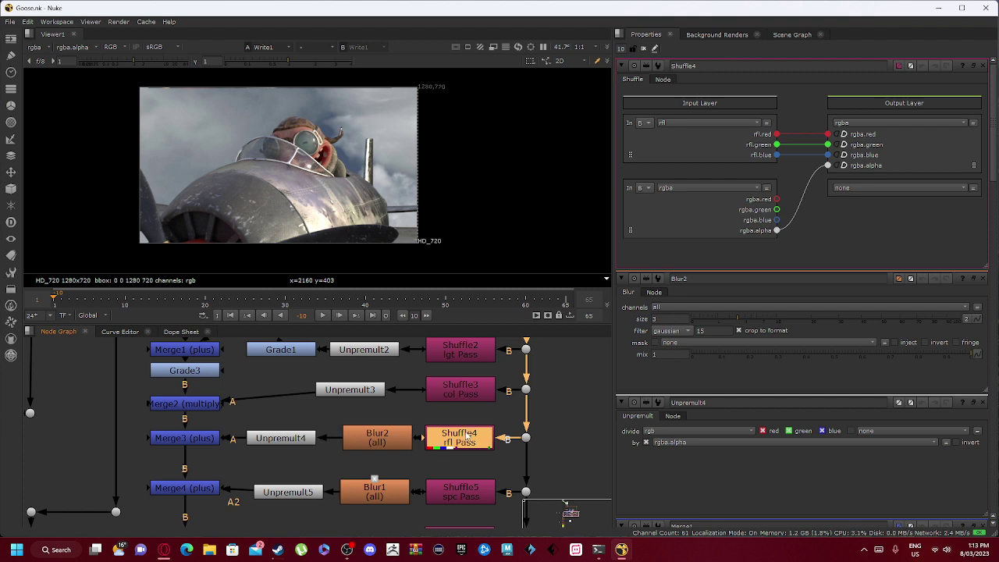
left_click_drag(466, 440, 474, 434)
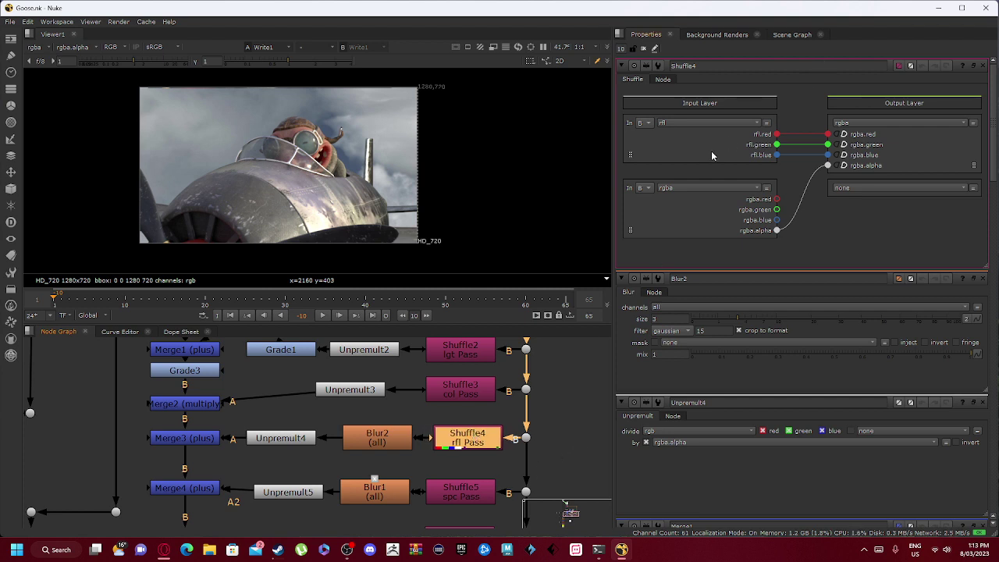
Open the properties of Merge4, Unpremult5 and Blur1 in the spc pass branch and review Blur1's mix.
middle_click_drag(326, 467, 349, 388)
double_click(223, 412)
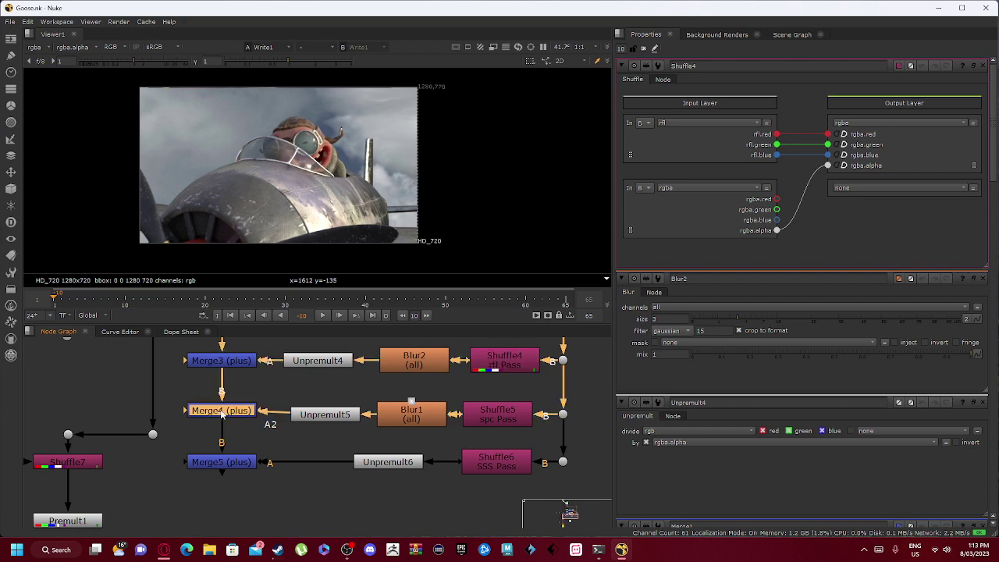
double_click(325, 415)
double_click(398, 416)
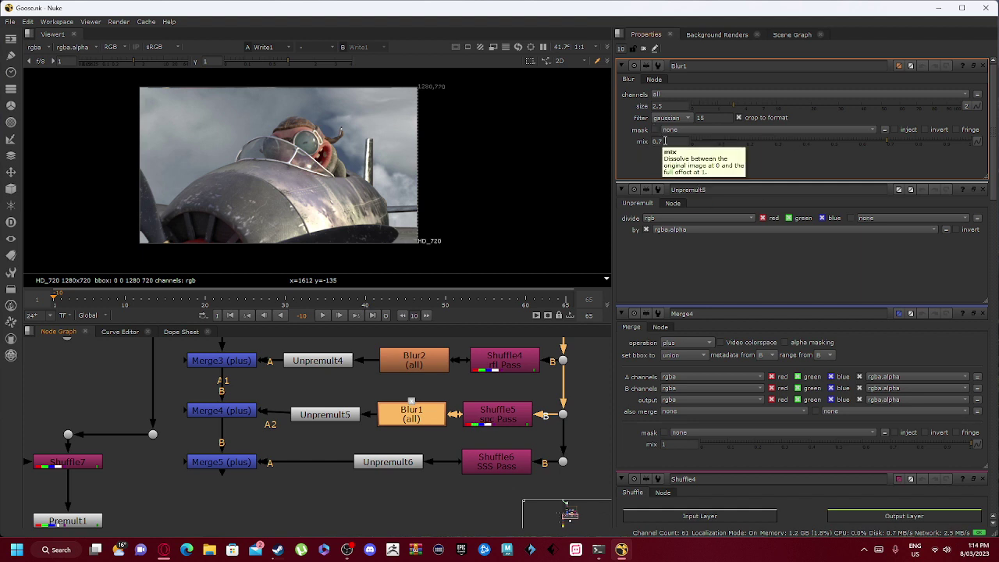
Open the Shuffle5 node's properties and view its available input layers, keeping spc selected.
double_click(504, 415)
left_click(688, 127)
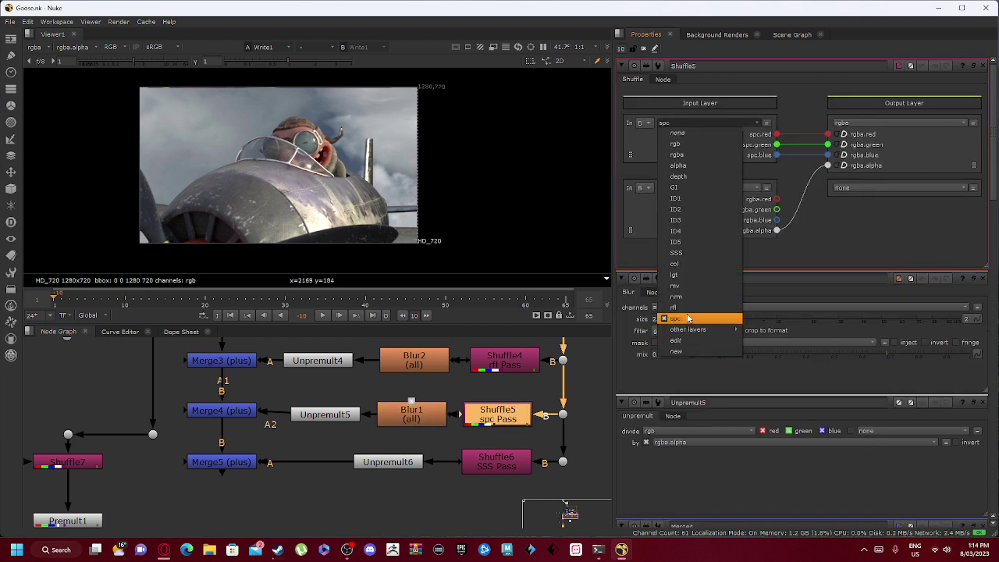
left_click(697, 123)
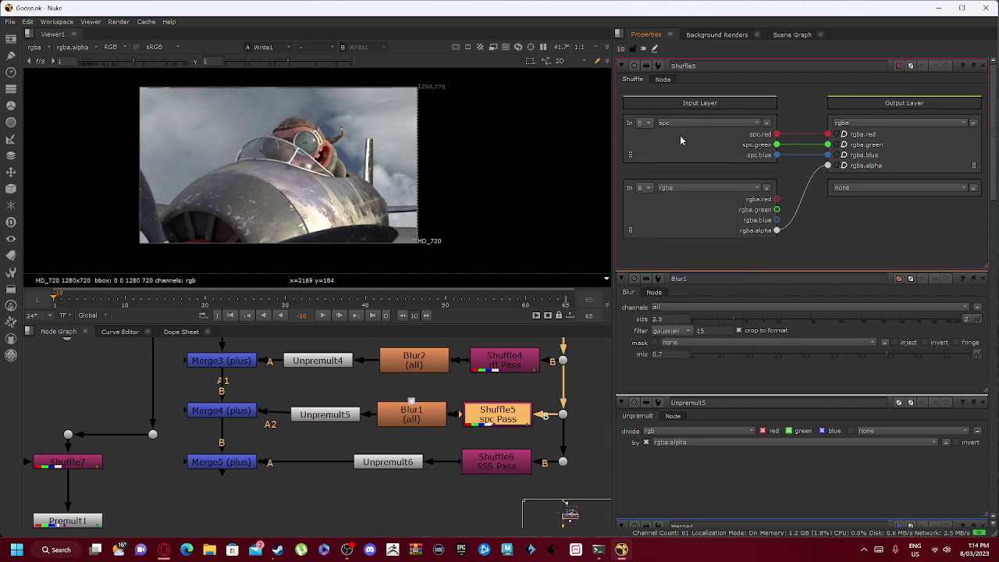
middle_click_drag(407, 434, 483, 424)
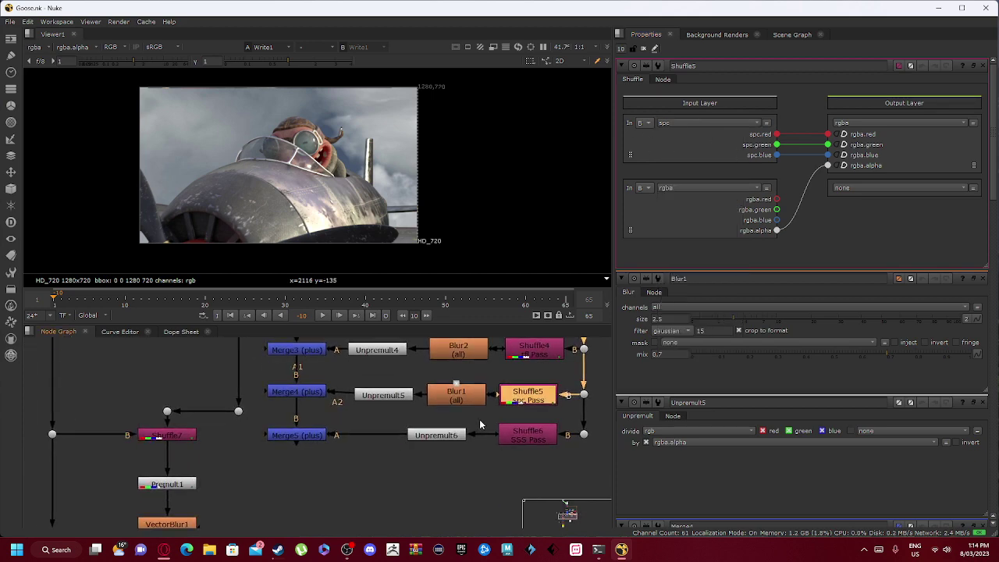
Open the properties of Merge5 and Shuffle6 in the SSS pass branch.
left_click(296, 436)
double_click(294, 437)
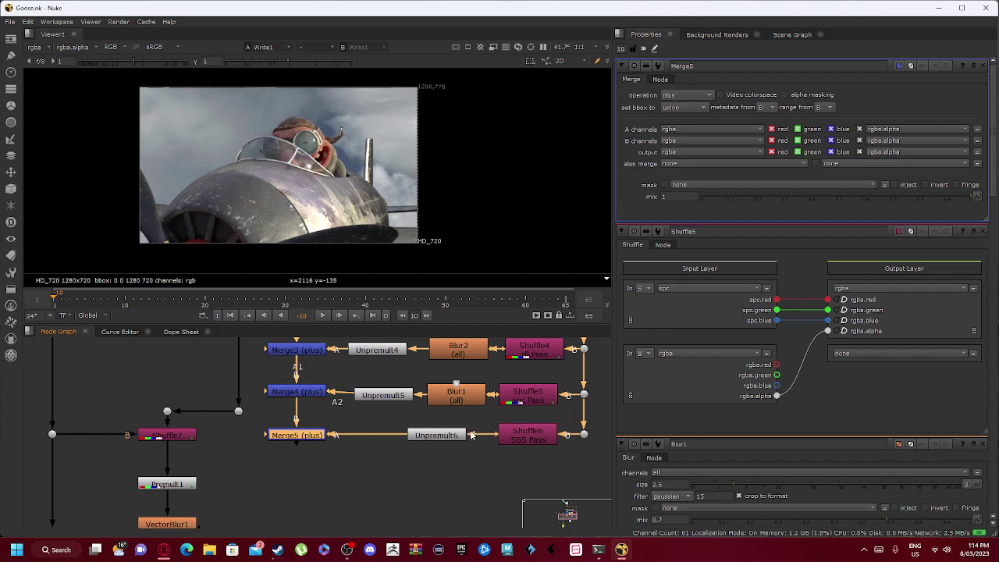
middle_click_drag(552, 413, 468, 440)
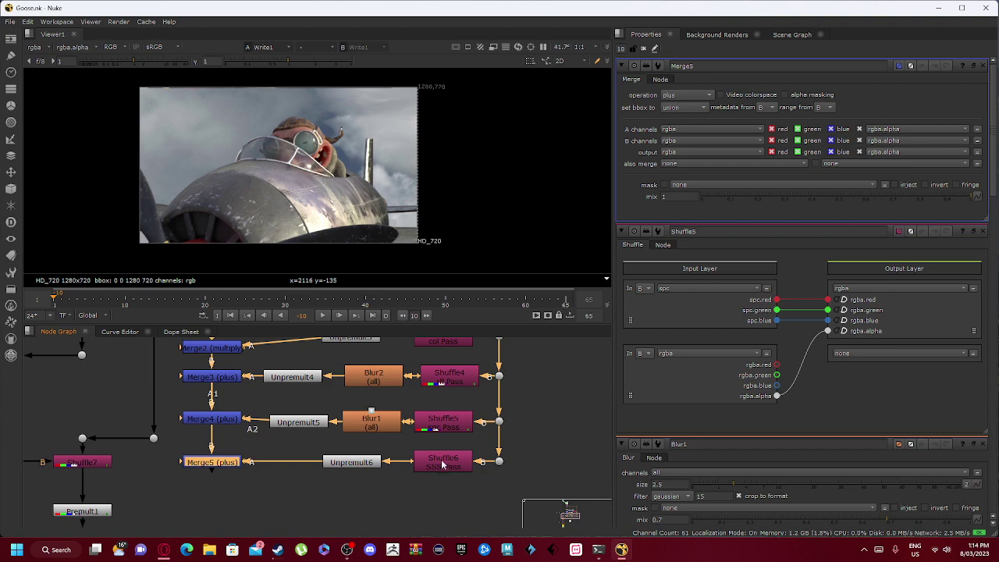
double_click(442, 465)
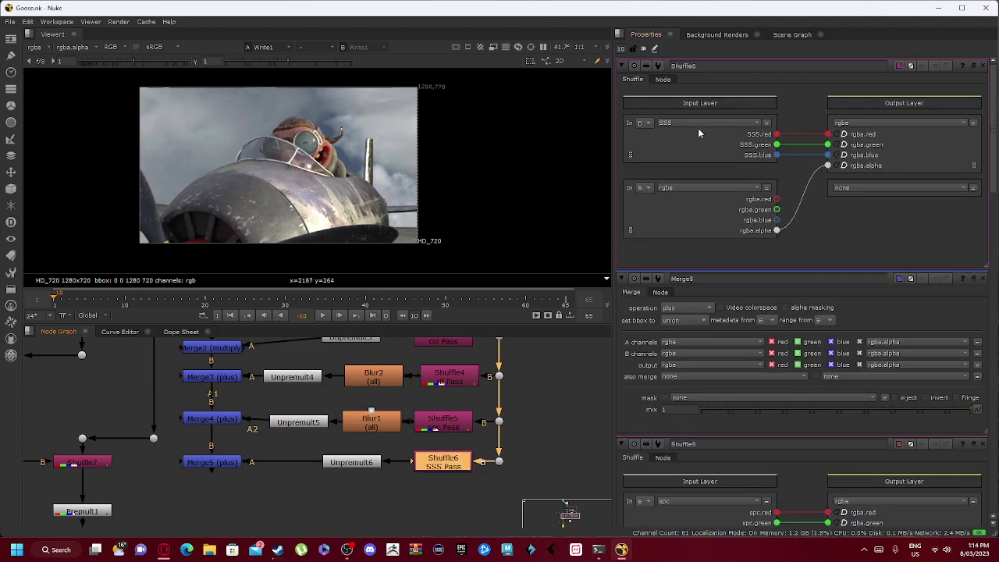
Trace the connections running from the Read1 node down the side of the node tree to Shuffle7 and the nodes below it.
middle_click_drag(250, 504, 436, 498)
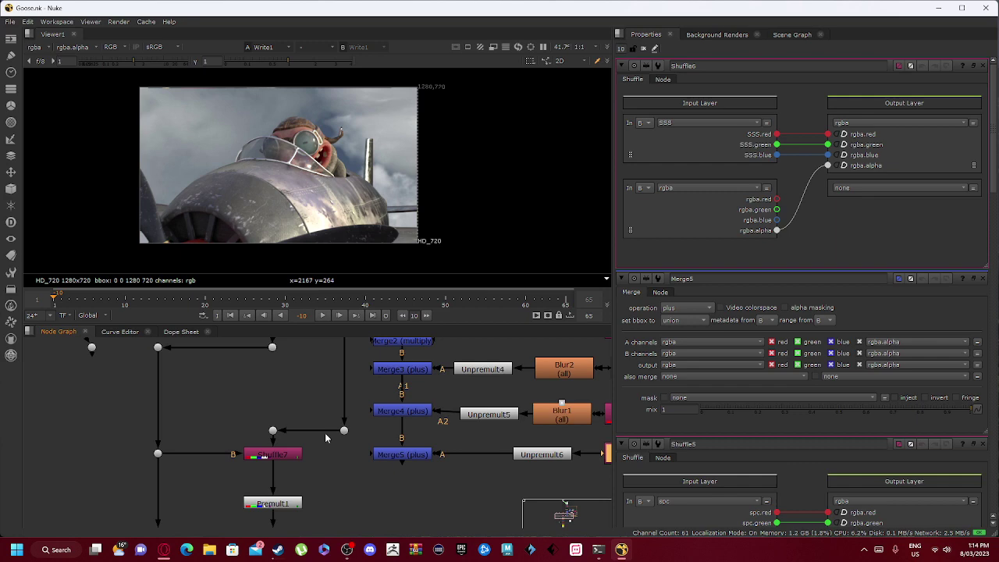
scroll(326, 437, "down", 2)
middle_click_drag(309, 379, 350, 480)
middle_click_drag(350, 393, 373, 442)
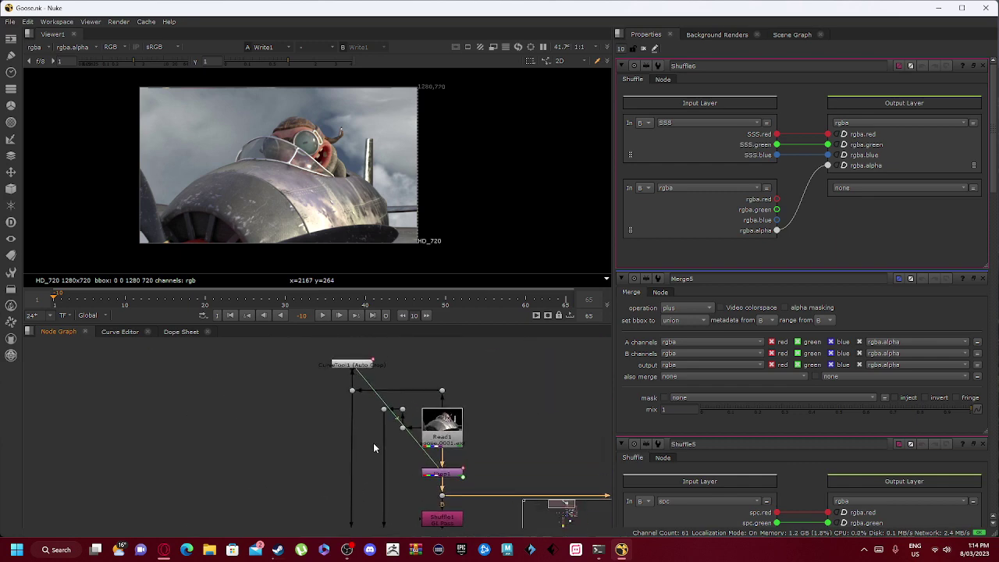
scroll(398, 407, "up", 4)
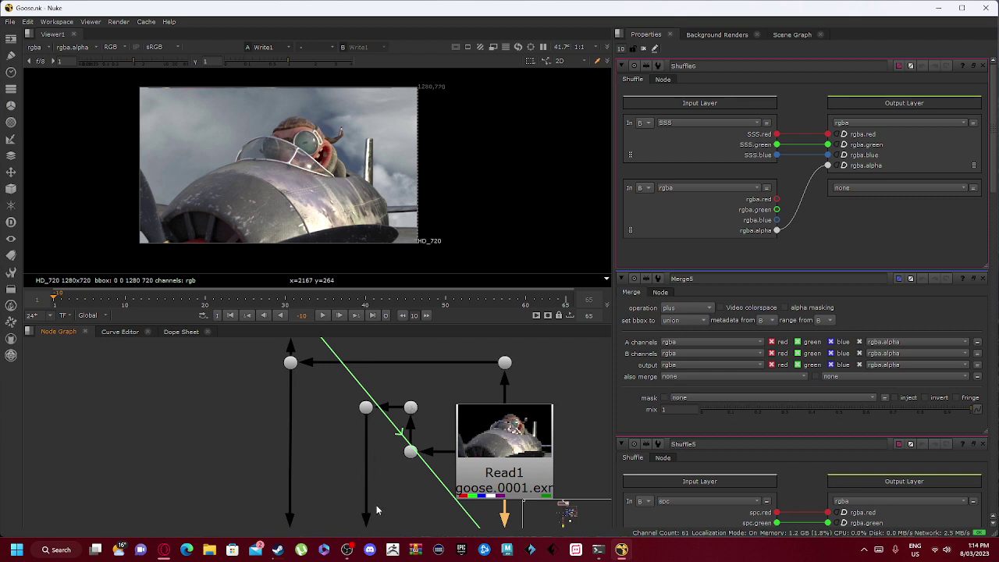
mouse_move(375, 508)
middle_mouse_down()
mouse_move(375, 391)
mouse_move(374, 453)
middle_mouse_up()
mouse_move(372, 537)
middle_mouse_down()
mouse_move(371, 480)
mouse_move(394, 458)
mouse_move(392, 338)
middle_mouse_up()
scroll(398, 481, "down", 3)
middle_click_drag(378, 468, 397, 416)
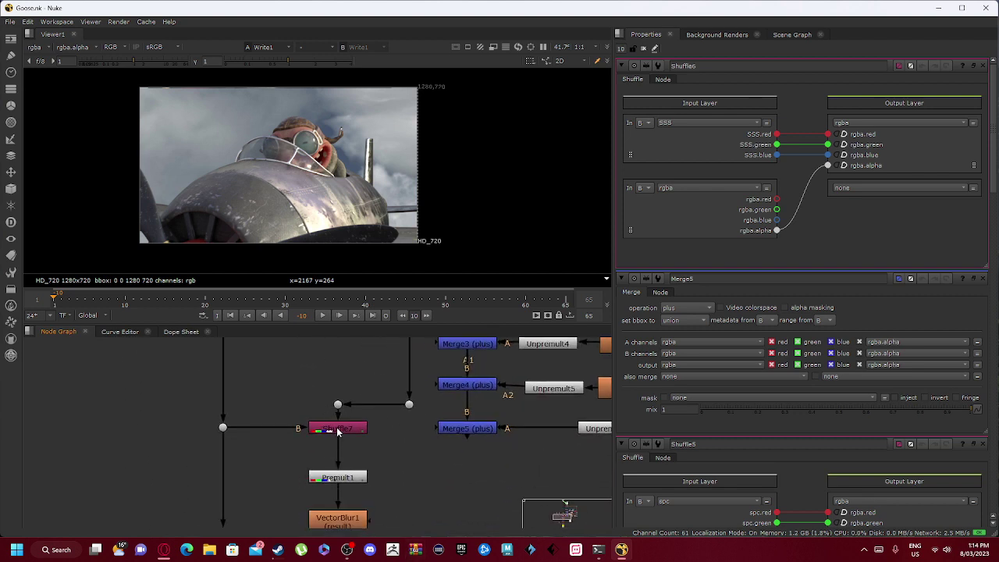
middle_click_drag(336, 438, 432, 496)
scroll(377, 441, "down", 3)
middle_click_drag(426, 361, 385, 331)
middle_click_drag(351, 480, 359, 339)
middle_click_drag(348, 473, 345, 446)
scroll(380, 369, "up", 3)
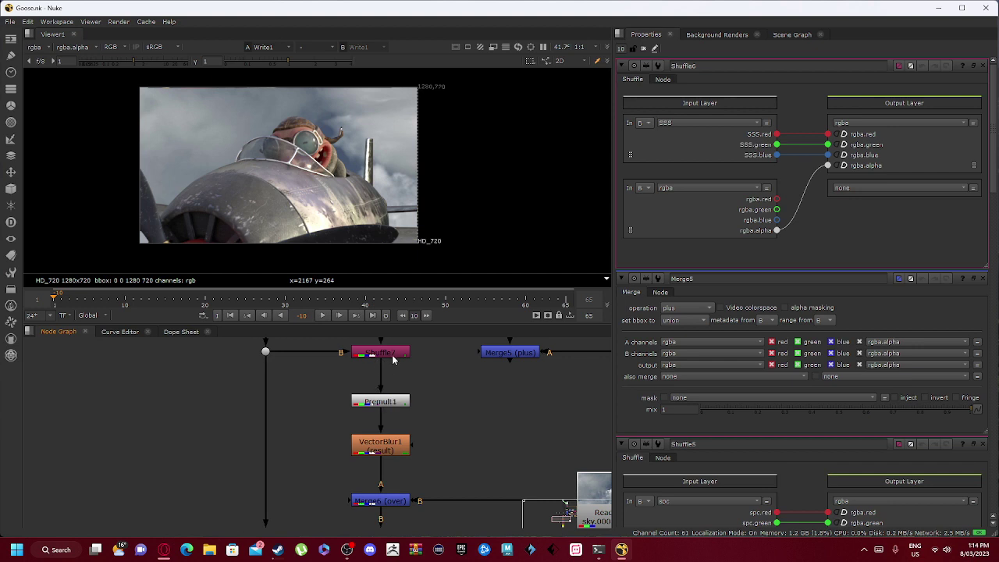
Open the properties of Shuffle7, Premult1 and VectorBlur1 in turn to review their settings.
double_click(394, 358)
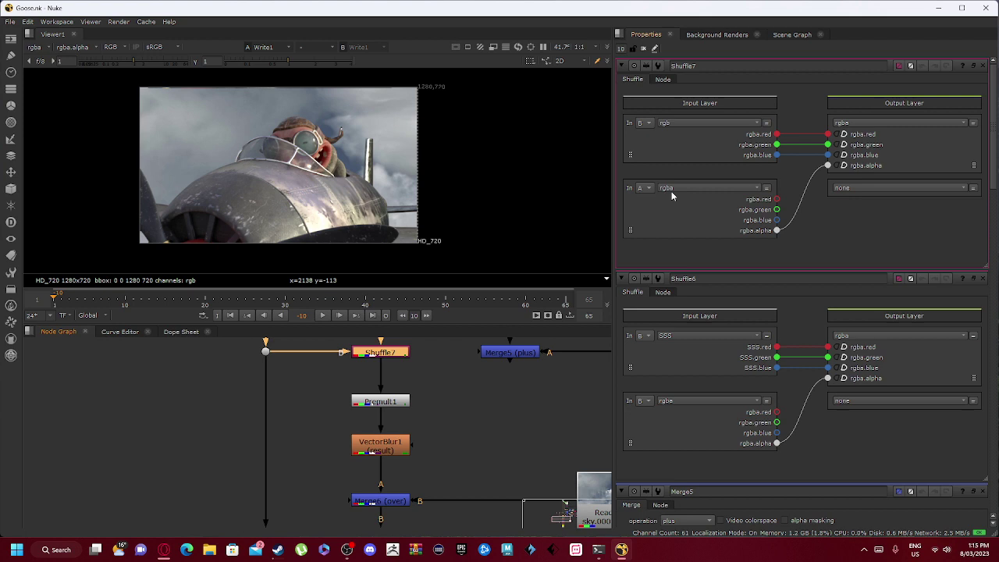
double_click(387, 405)
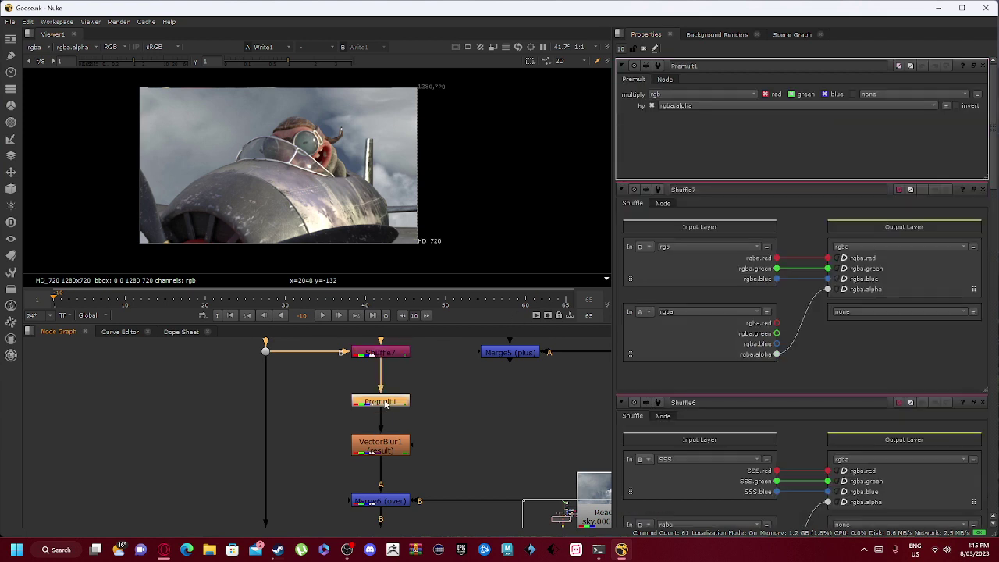
middle_click_drag(442, 427, 435, 399)
double_click(382, 408)
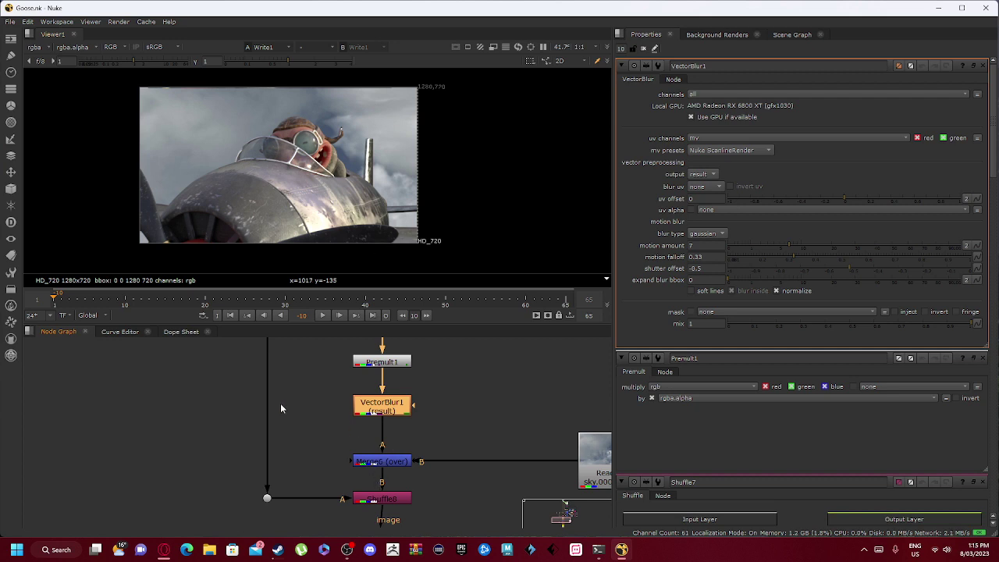
Open the Merge6 node's properties and view its available operations, keeping over selected.
middle_click_drag(344, 446, 336, 406)
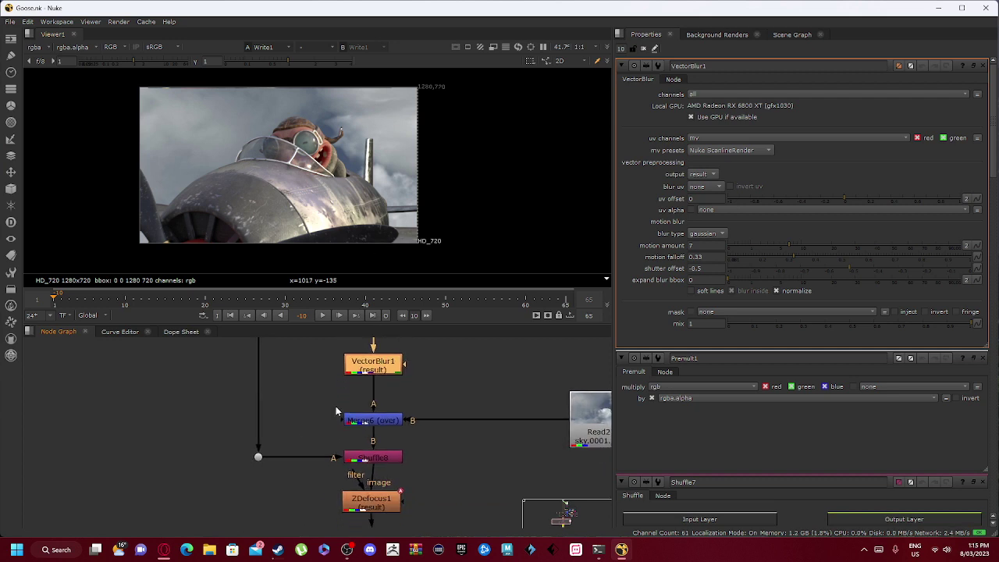
left_click(388, 422)
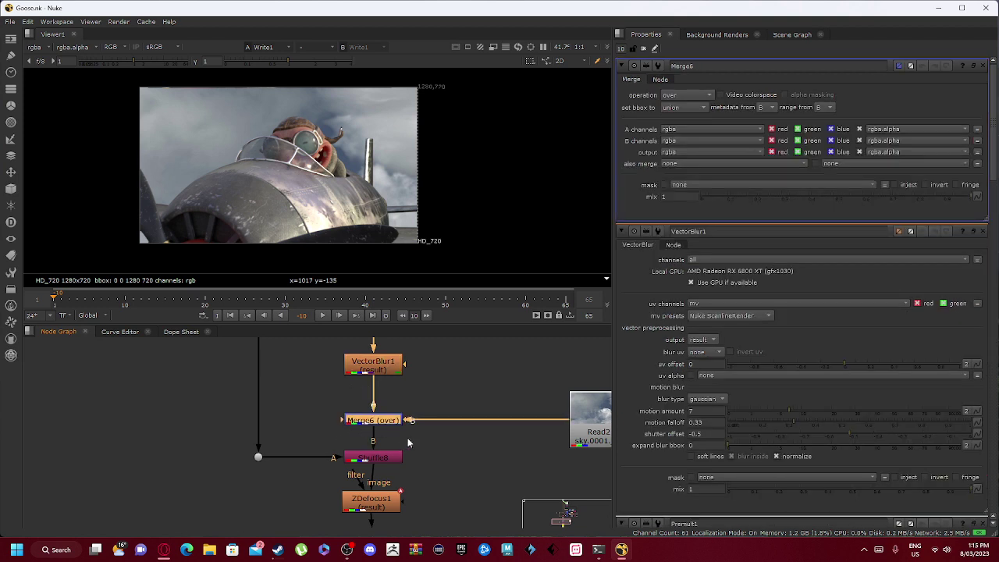
left_click(690, 94)
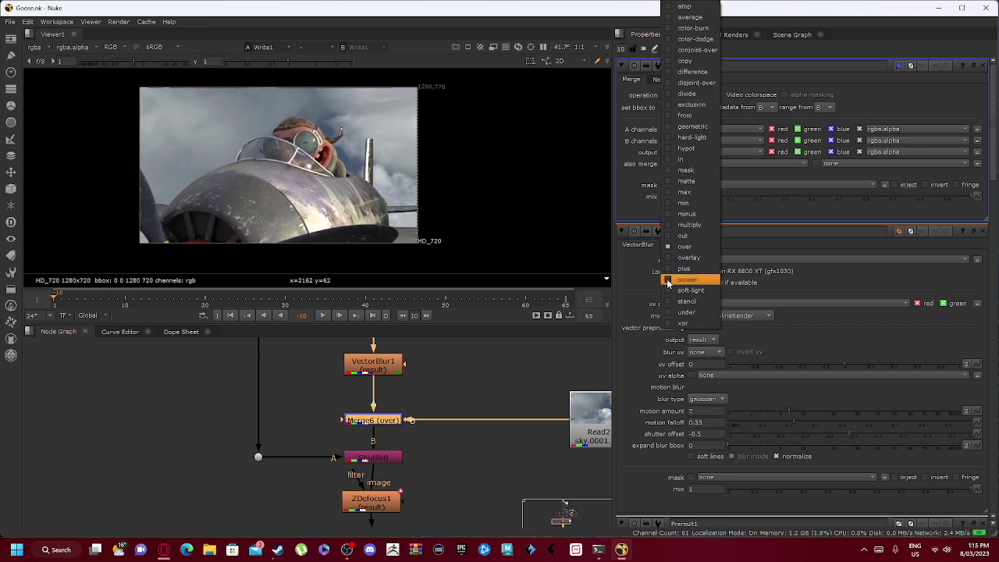
left_click(440, 497)
Follow the end of the node tree from Merge6 through Shuffle8 and ZDefocus1 to Write1 and Viewer1.
middle_click_drag(451, 475, 467, 393)
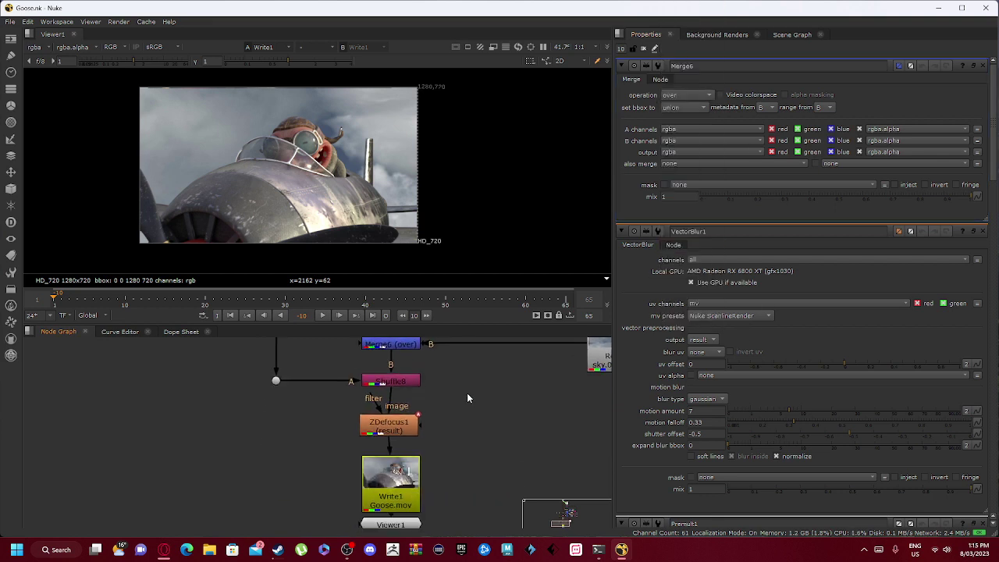
middle_click_drag(388, 386, 447, 546)
middle_click_drag(414, 440, 394, 350)
middle_click_drag(390, 456, 381, 408)
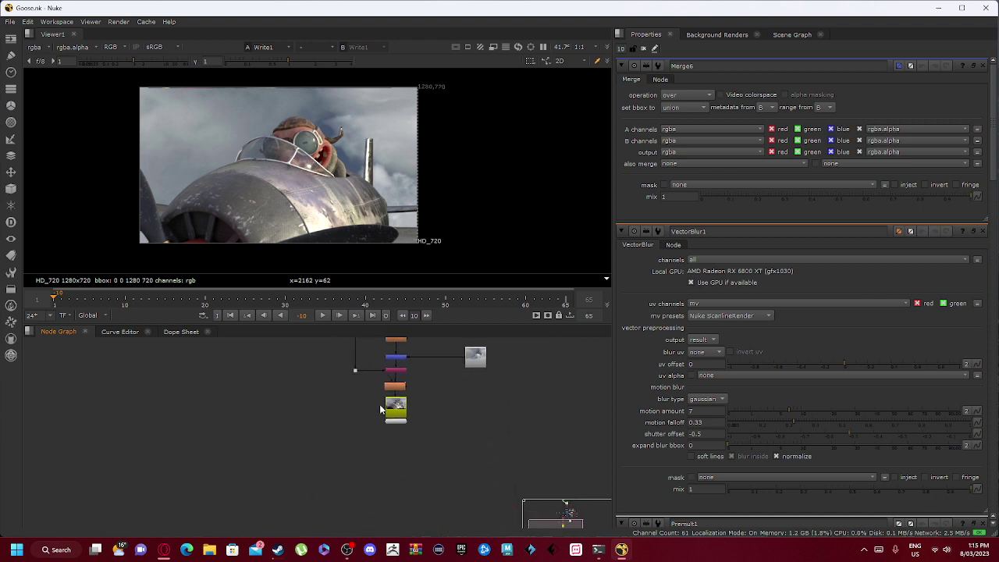
scroll(381, 408, "up", 6)
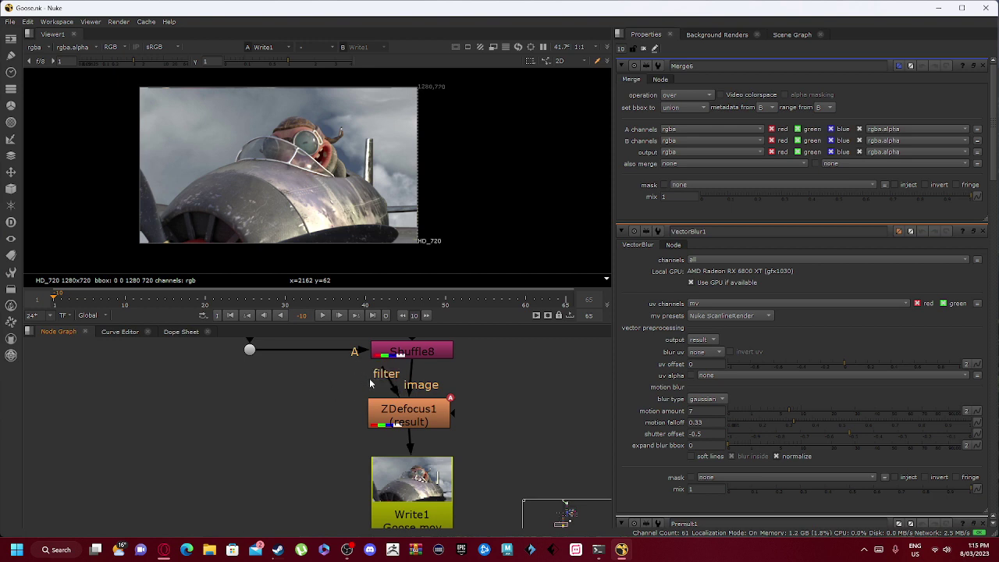
scroll(418, 404, "down", 1)
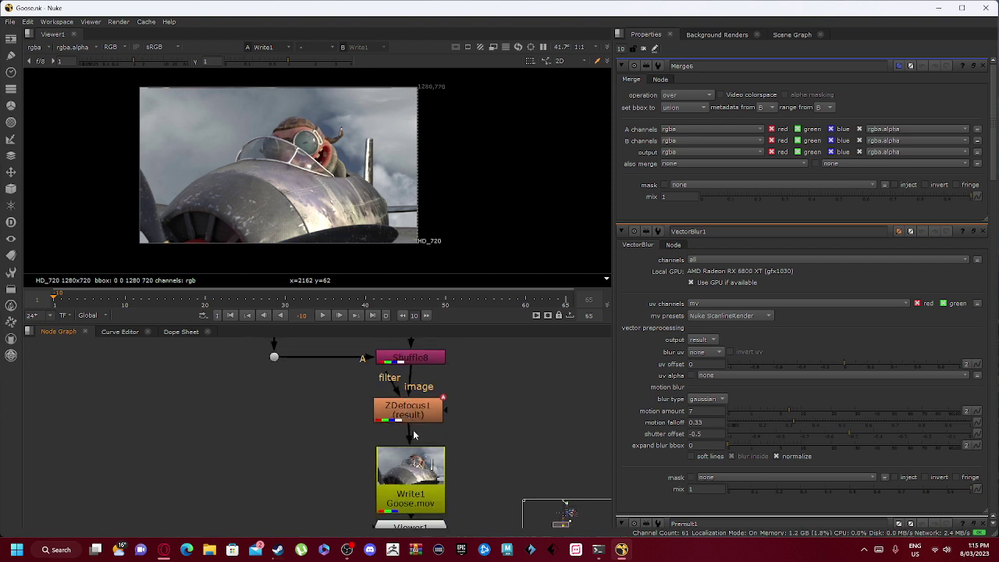
middle_click_drag(414, 435, 405, 384)
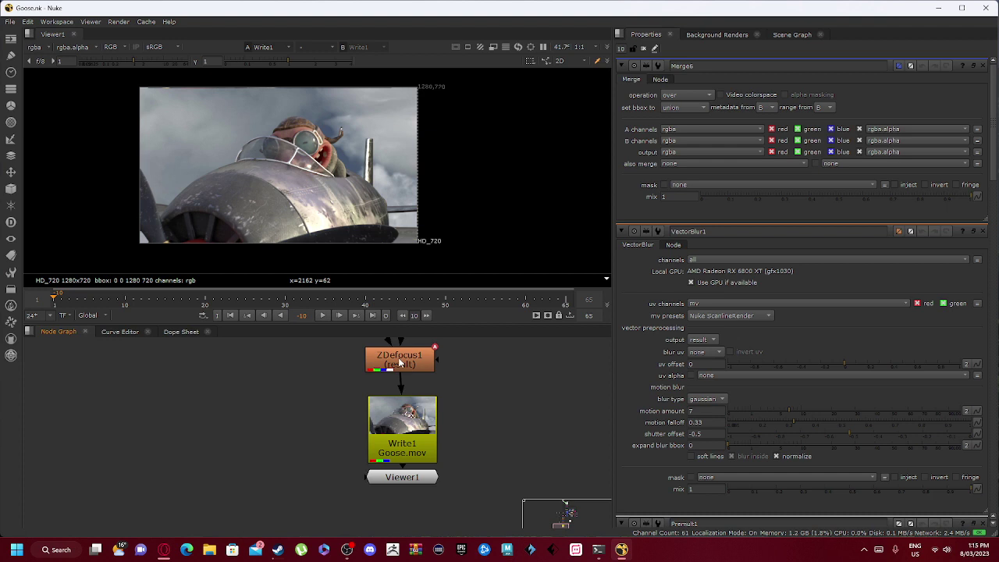
Bring up the node creation search beside Write1 to view the listed nodes, and dismiss it without adding one.
left_click(397, 427)
left_click(482, 427)
key("Tab")
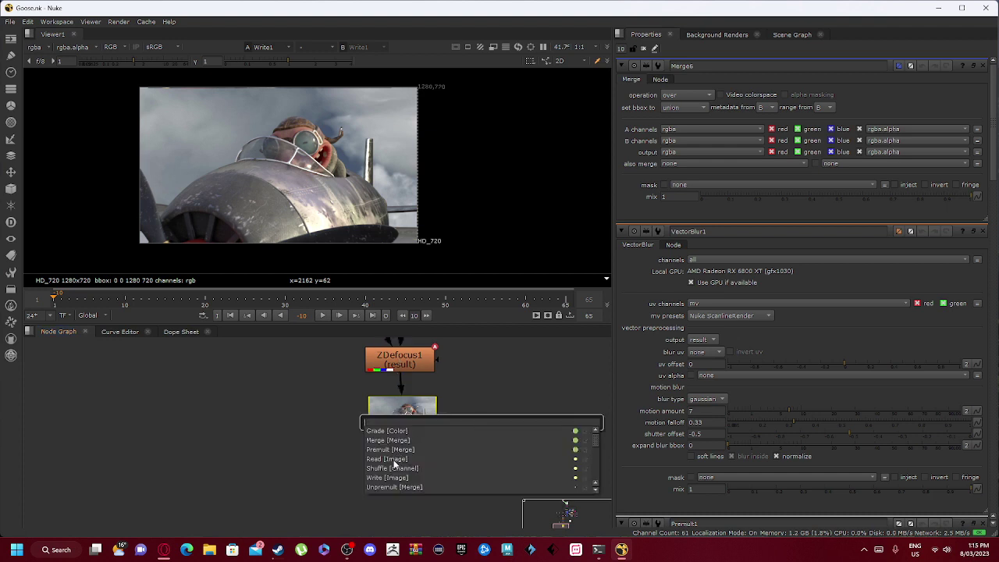
left_click(274, 379)
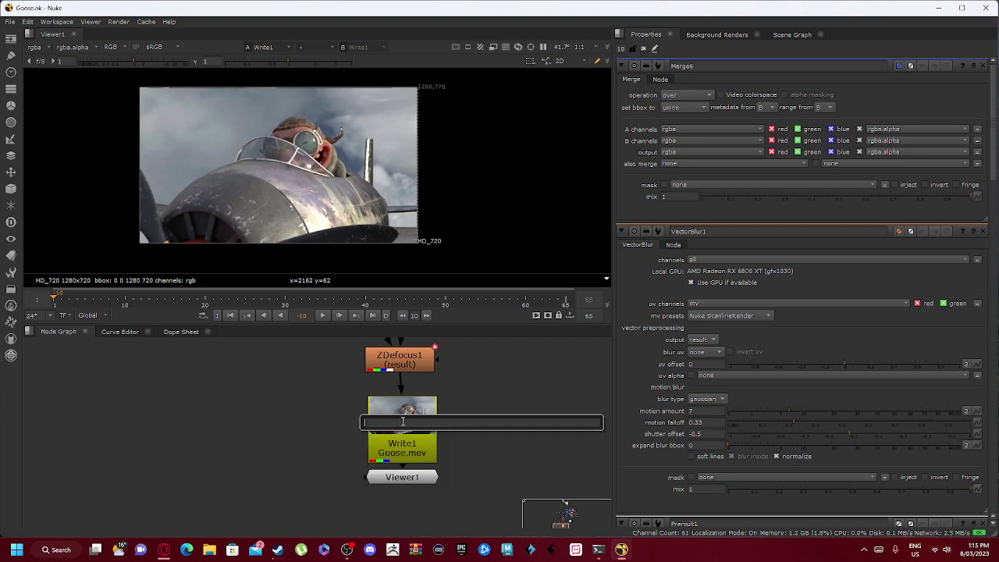
left_click(512, 375)
Open the Write1 node's properties and inspect its output file location in the file browser, cancelling without changing it.
double_click(411, 423)
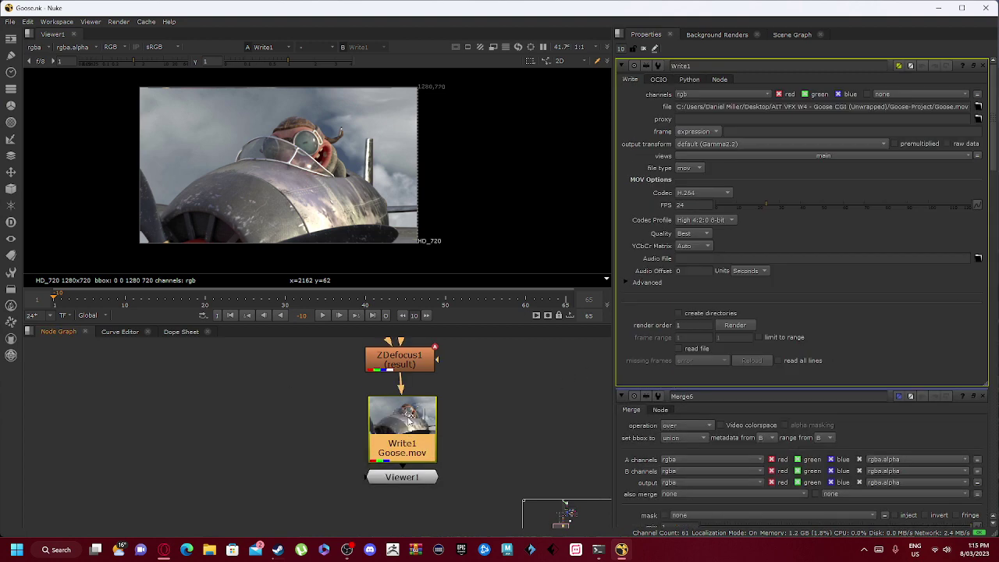
left_click(979, 107)
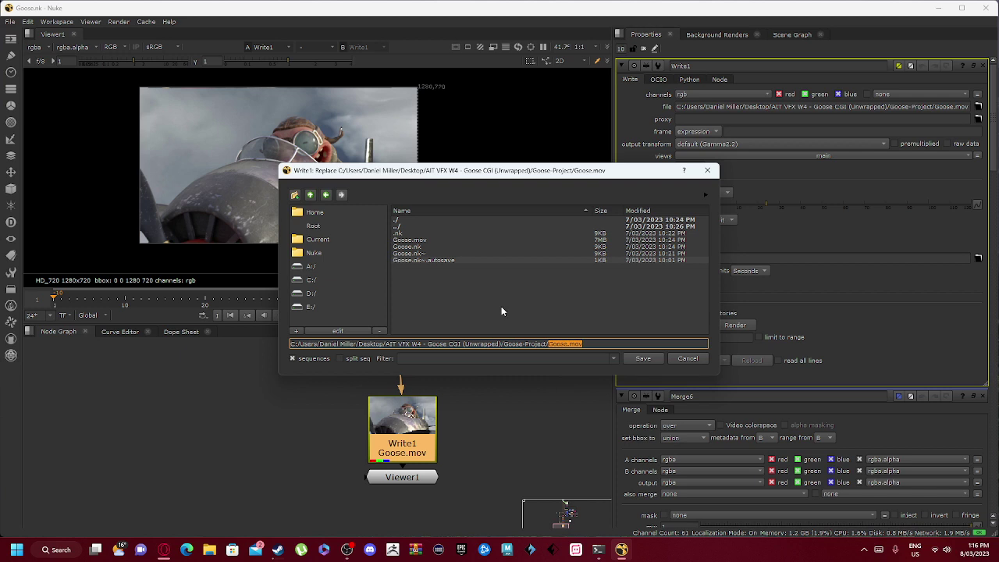
left_click(591, 343)
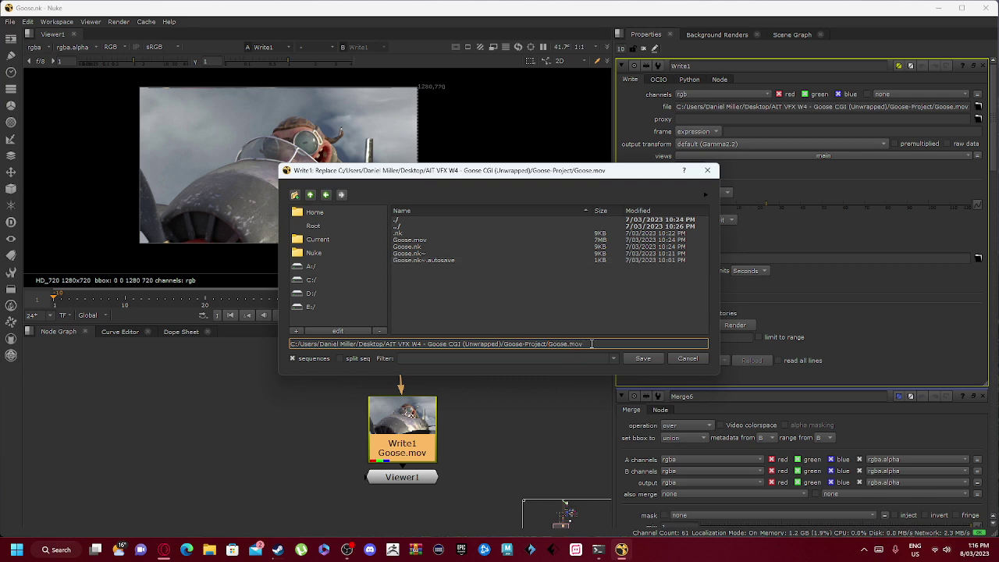
left_click(688, 359)
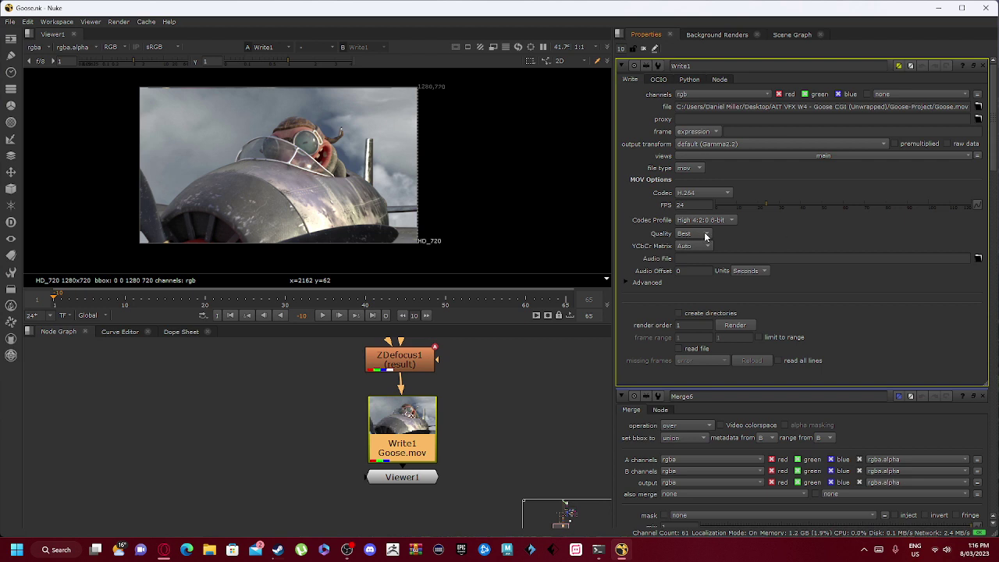
View Write1's quality choices, keeping Best, and the render frame range choices, cancelling without rendering.
left_click(695, 234)
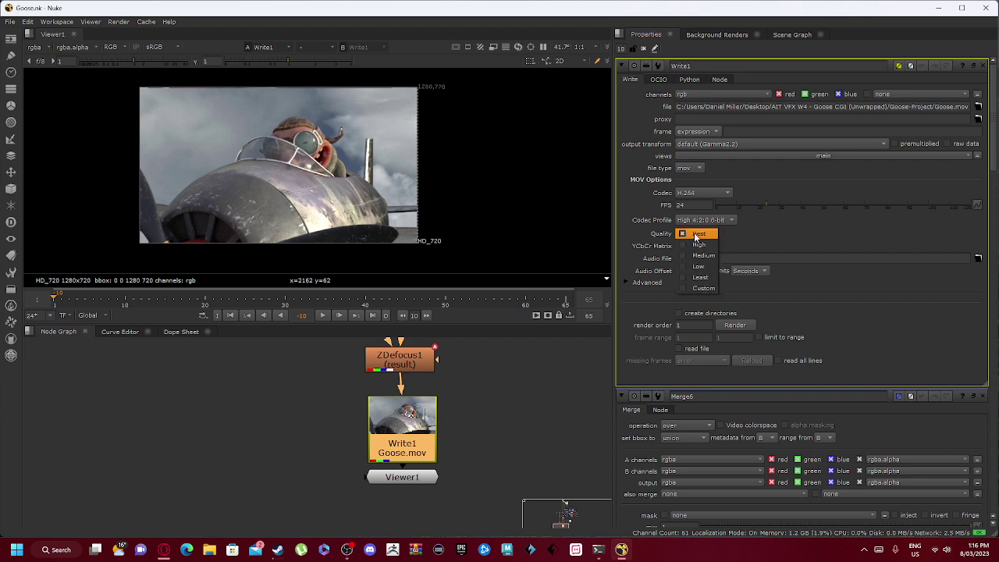
left_click(696, 234)
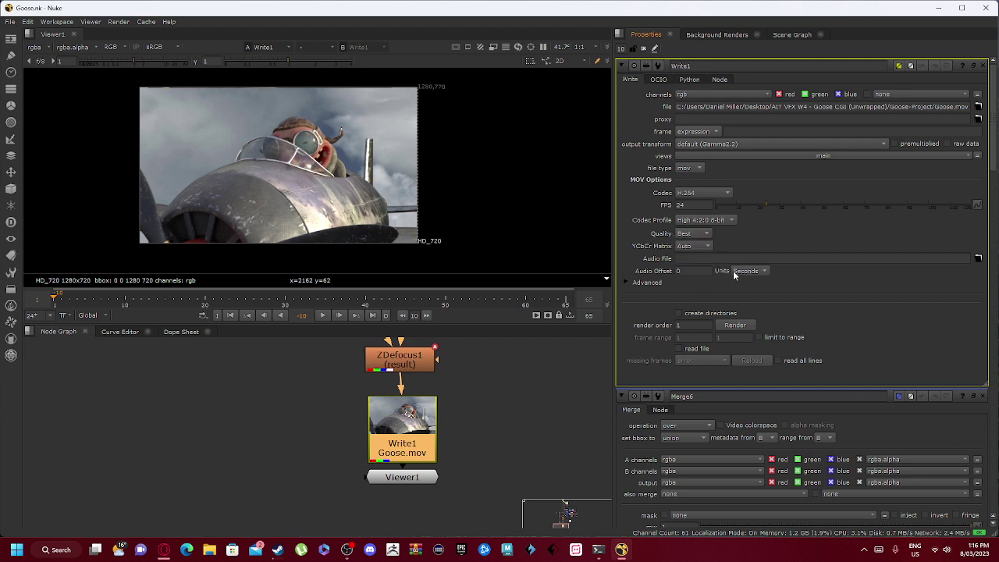
left_click(736, 326)
left_click(487, 246)
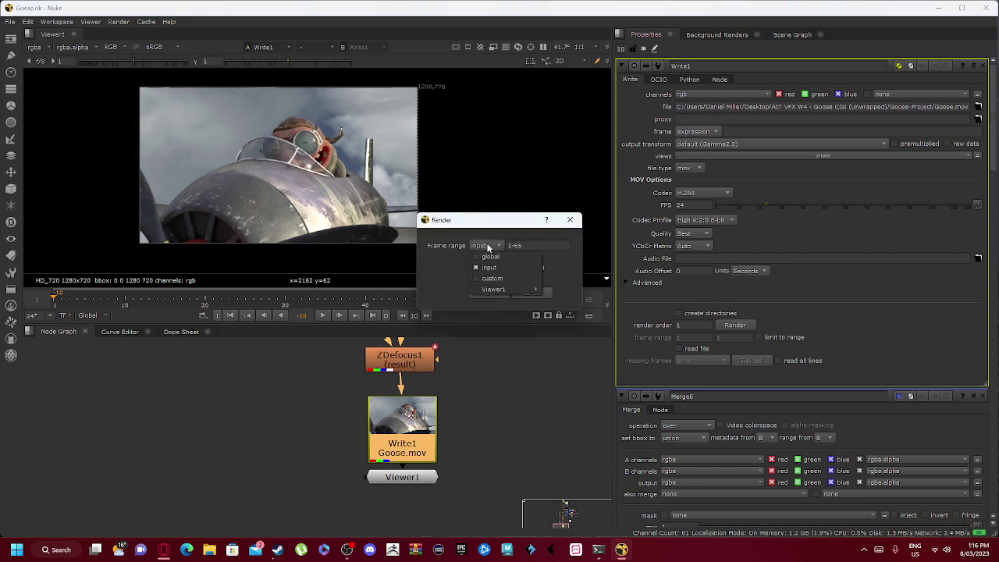
left_click(488, 246)
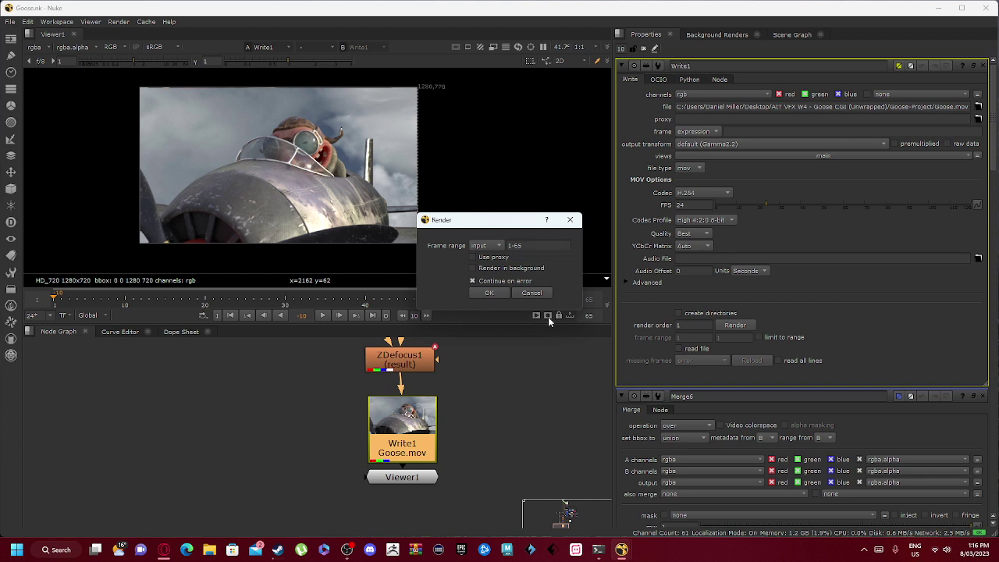
key("Escape")
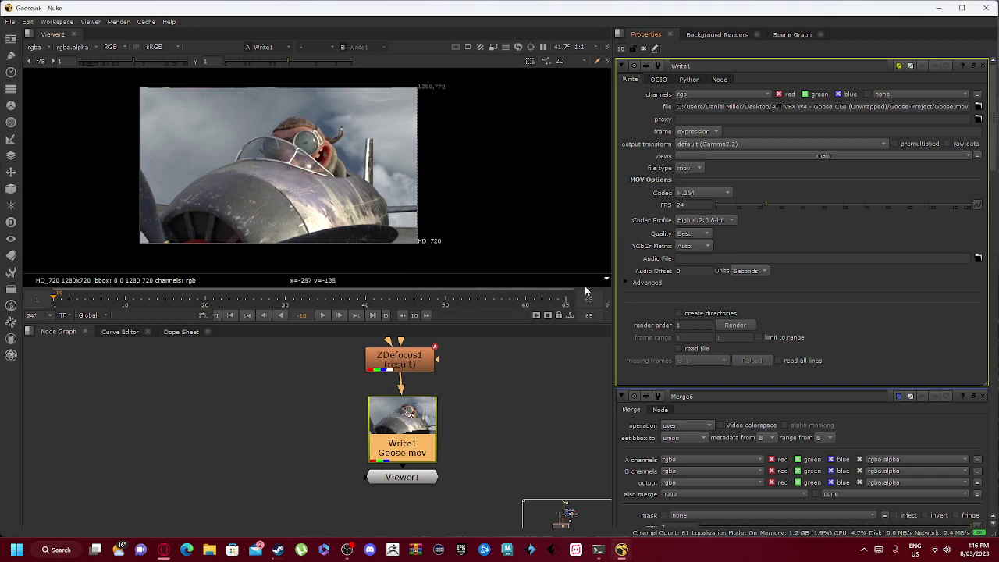
Play the goose composite in the viewer and stop playback near the end of the shot.
left_click(322, 315)
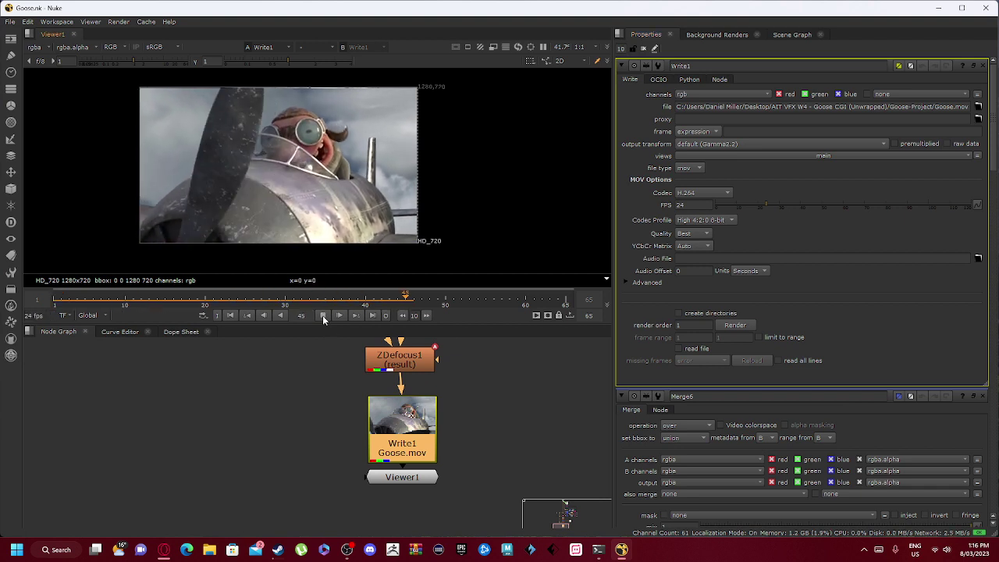
left_click(326, 321)
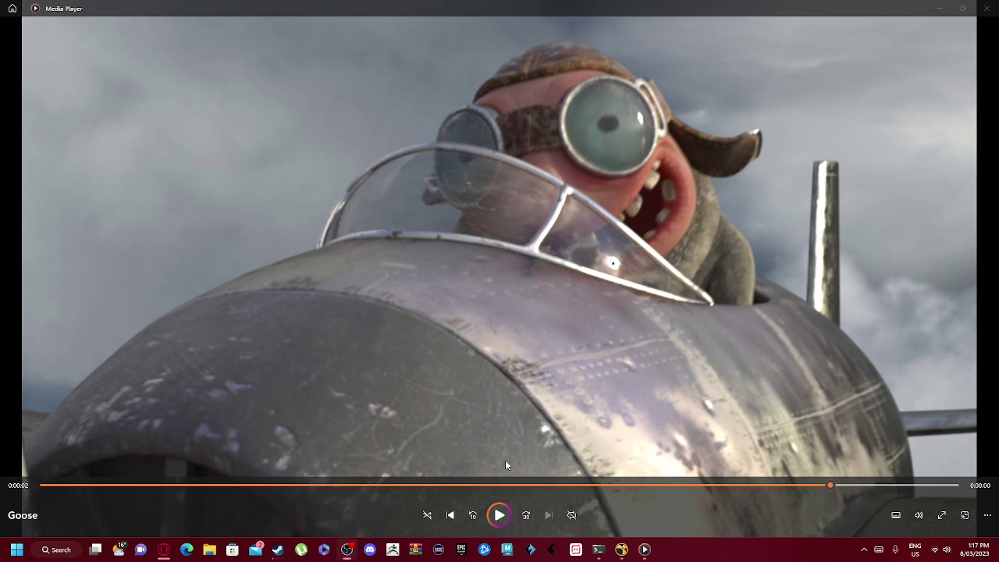
Replay the rendered Goose video from its start in Media Player, close it and return to the node graph in Nuke.
left_click_drag(765, 487, 45, 485)
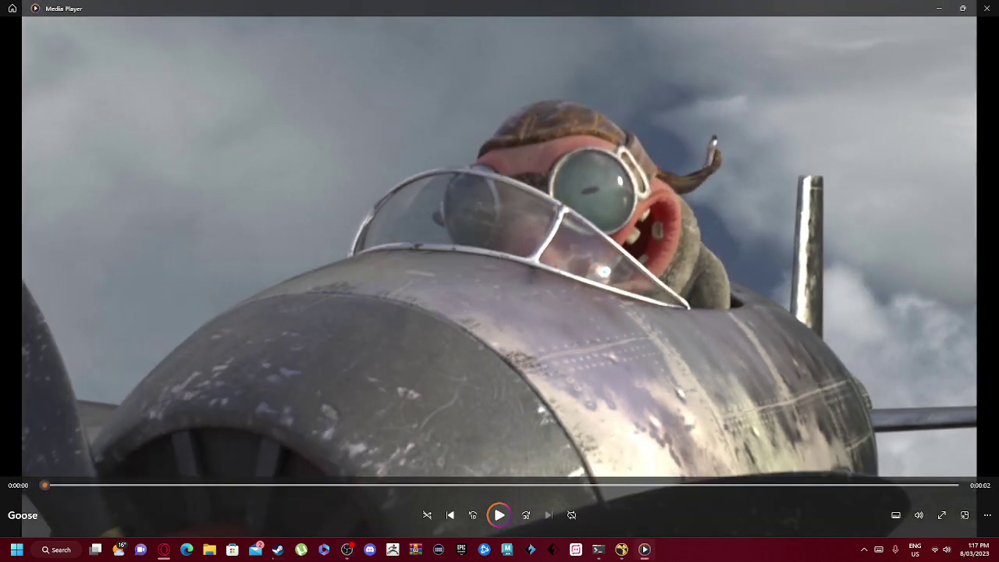
left_click(500, 514)
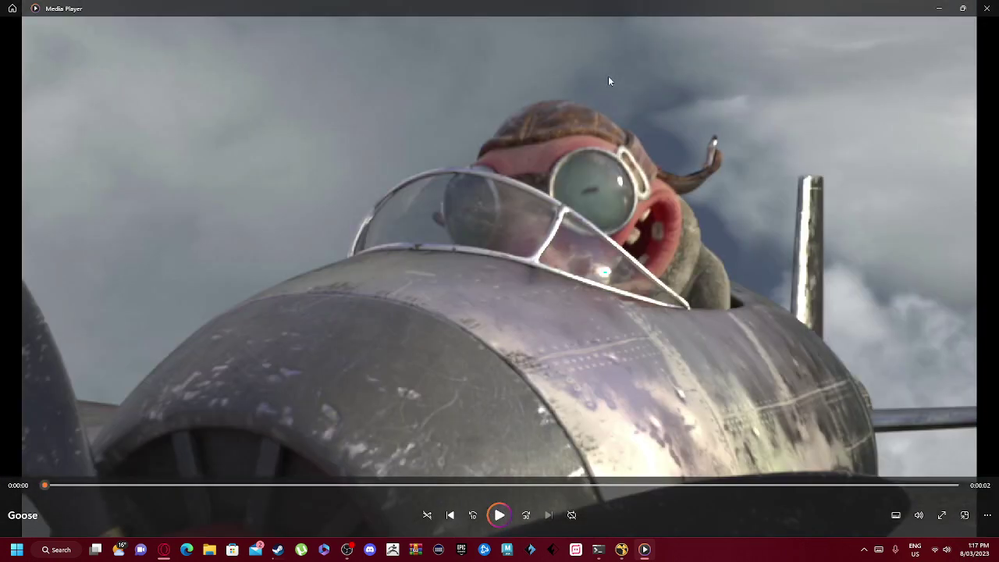
left_click(988, 9)
left_click(416, 437)
scroll(416, 439, "down", 2)
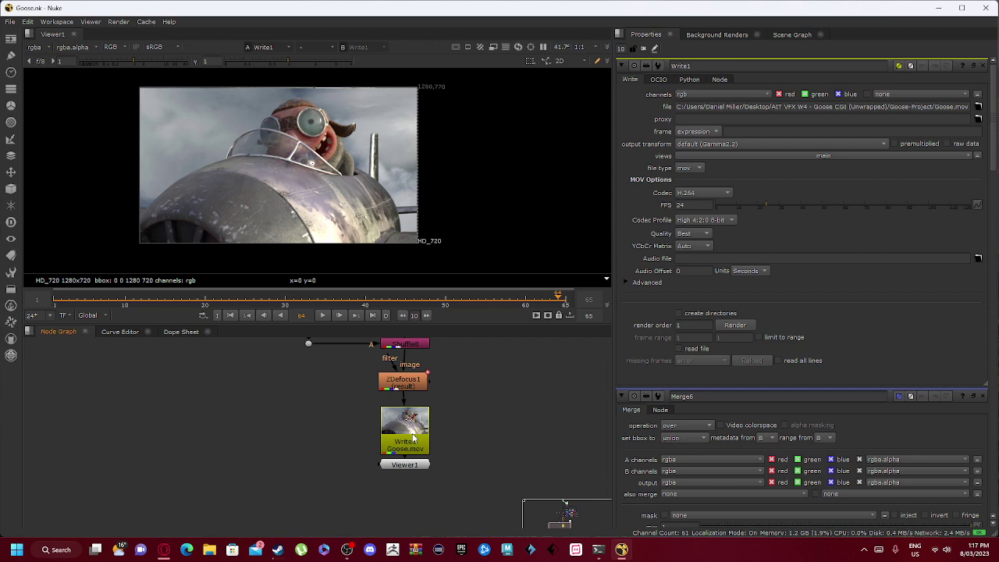